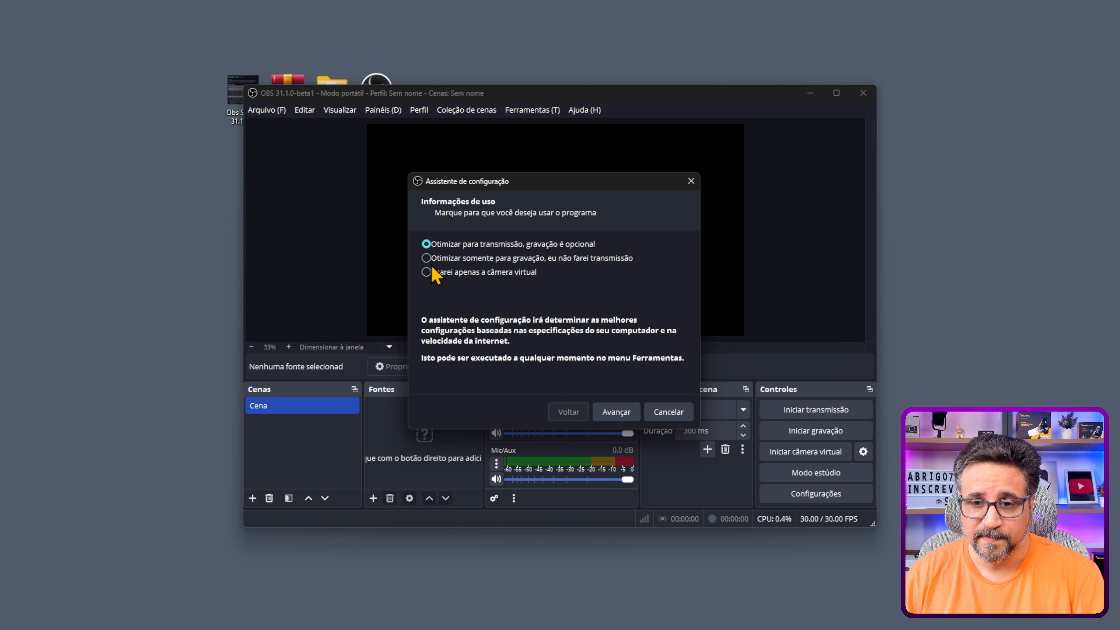
Step: Complete the configuration wizard for recording only, with the current 1920x1080 base resolution and 30 FPS, and apply the recommended settings
click(626, 414)
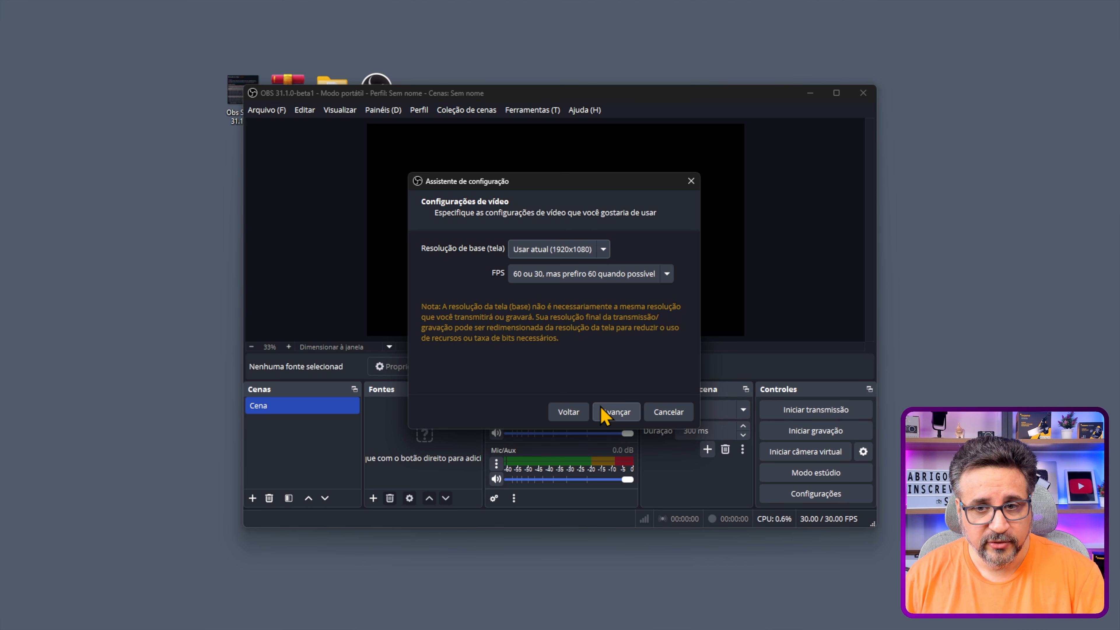
scroll(566, 283, down, 3)
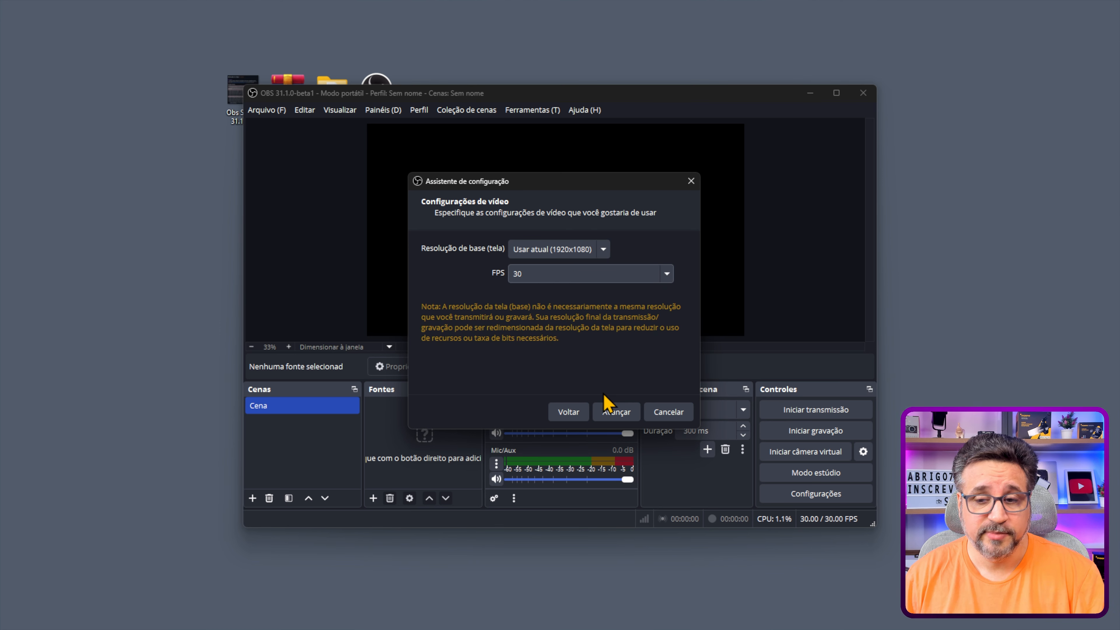
click(614, 416)
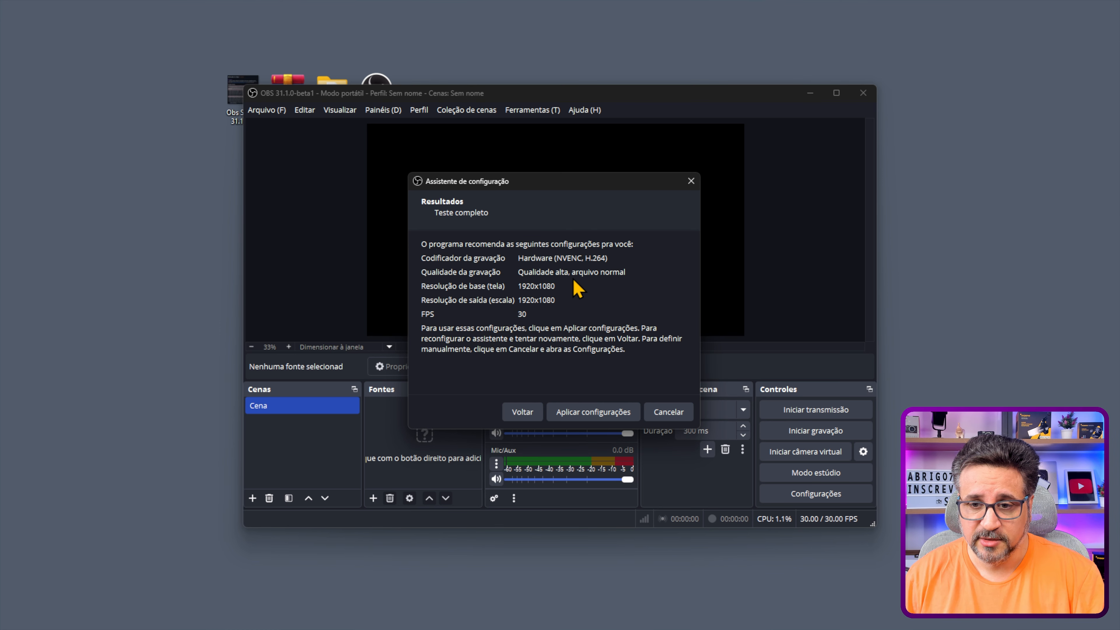
click(595, 416)
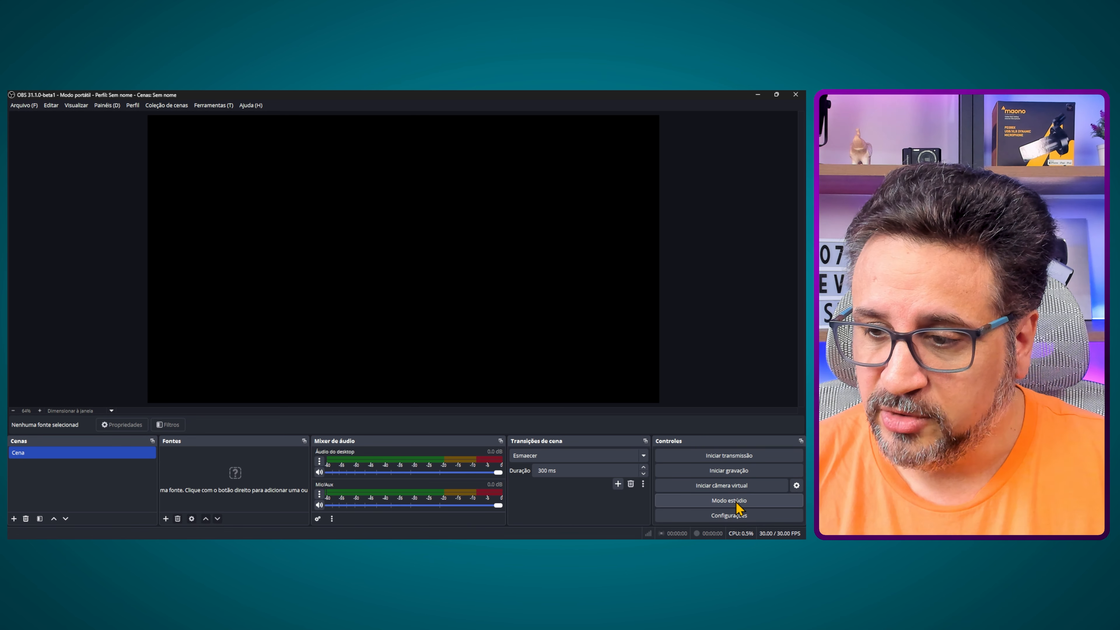
Step: Try the Classic style for the Yami theme in the appearance settings and switch the style back to Default
click(735, 519)
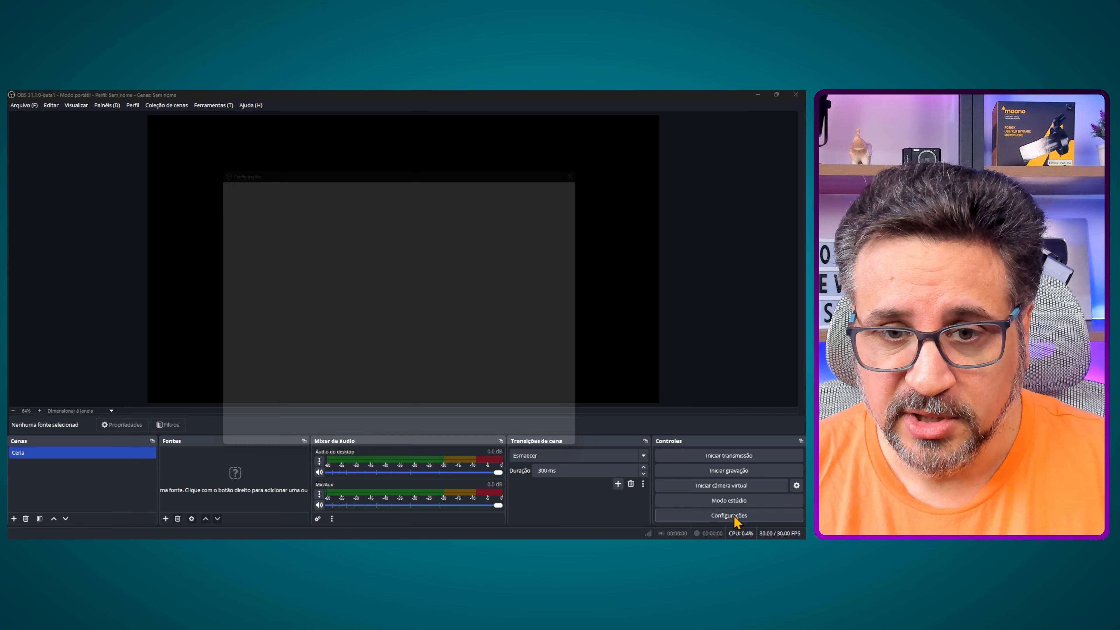
click(237, 192)
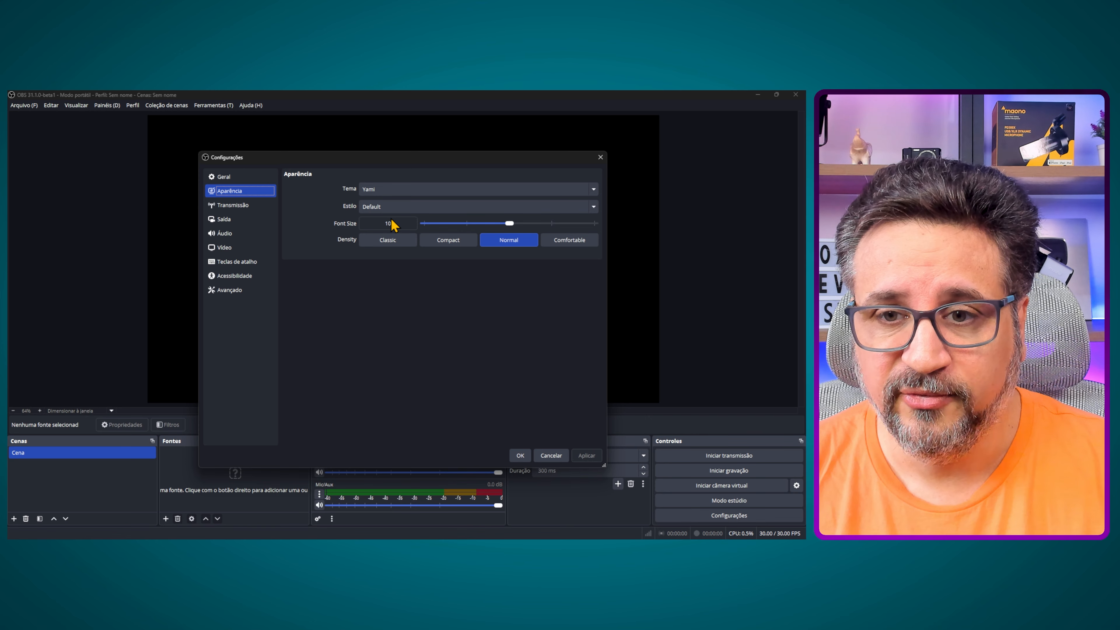
click(380, 203)
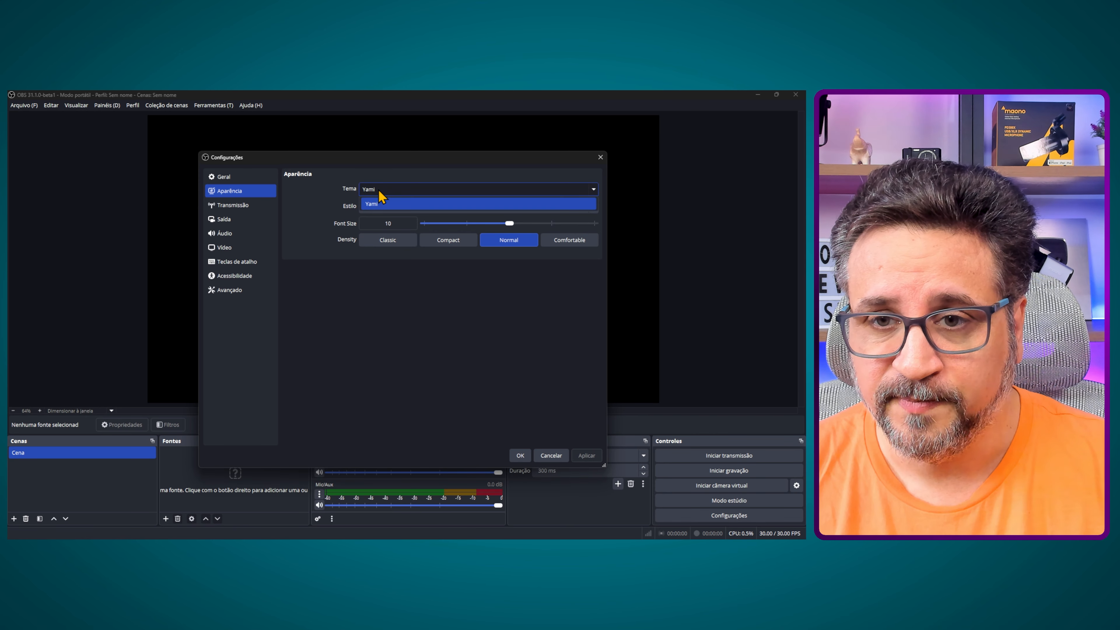
click(372, 205)
click(381, 208)
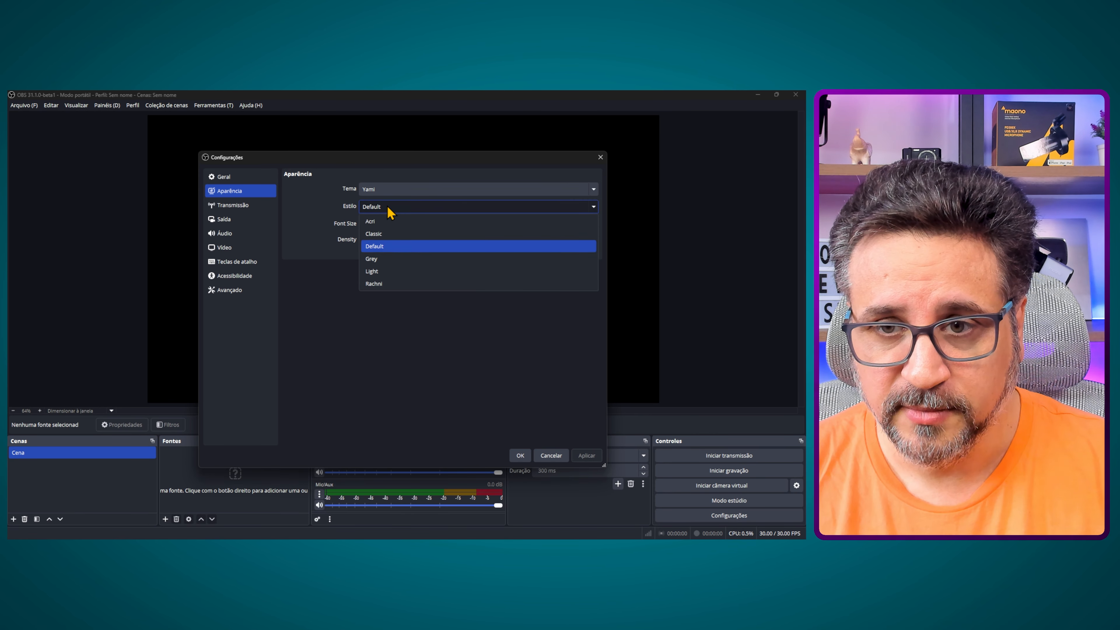
click(385, 235)
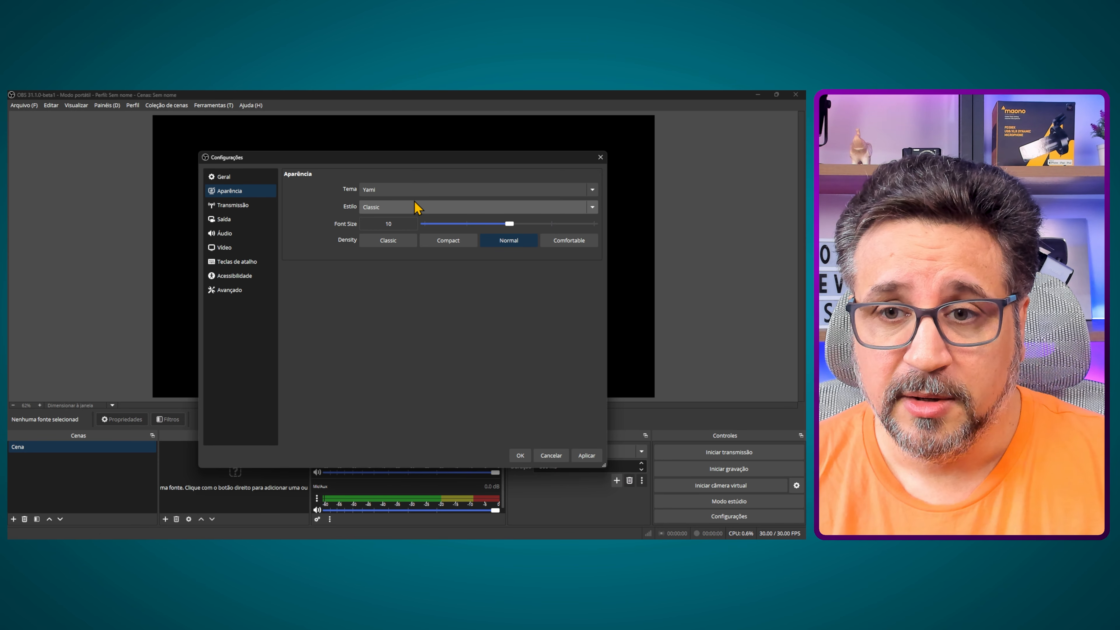
click(387, 211)
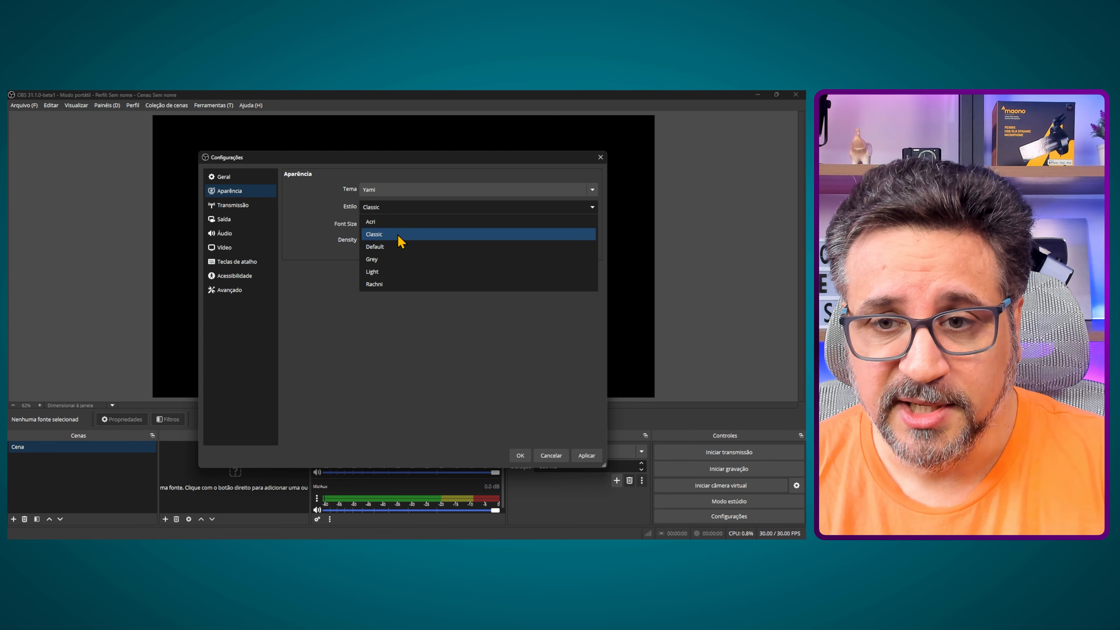
click(384, 253)
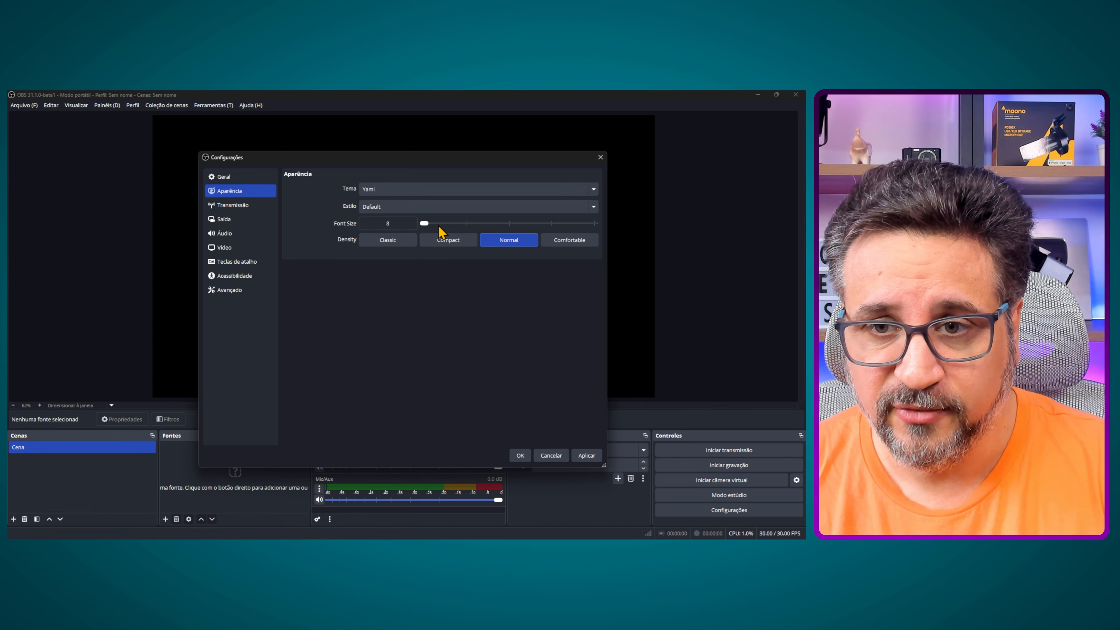
Step: Apply a font size of 8 with the Classic density to the interface and close the settings
click(586, 456)
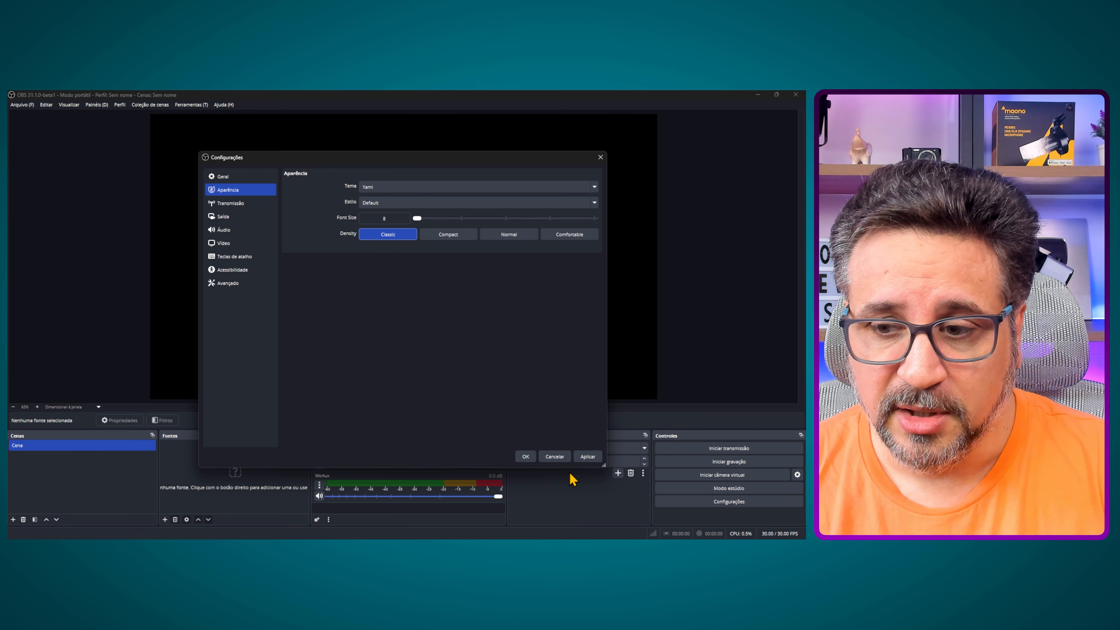
click(586, 457)
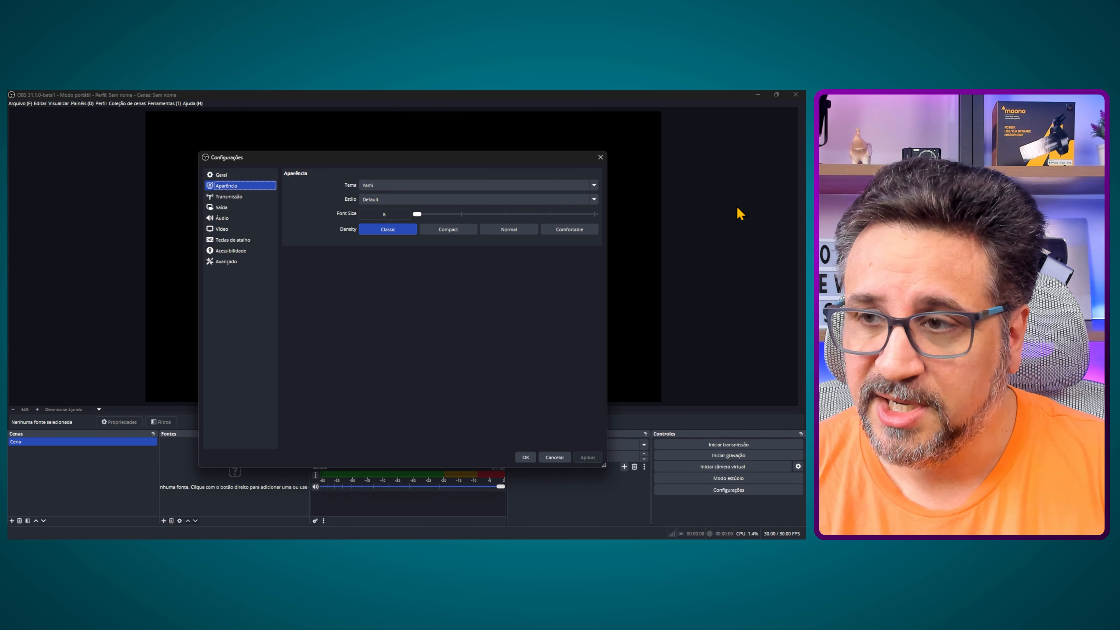
click(526, 458)
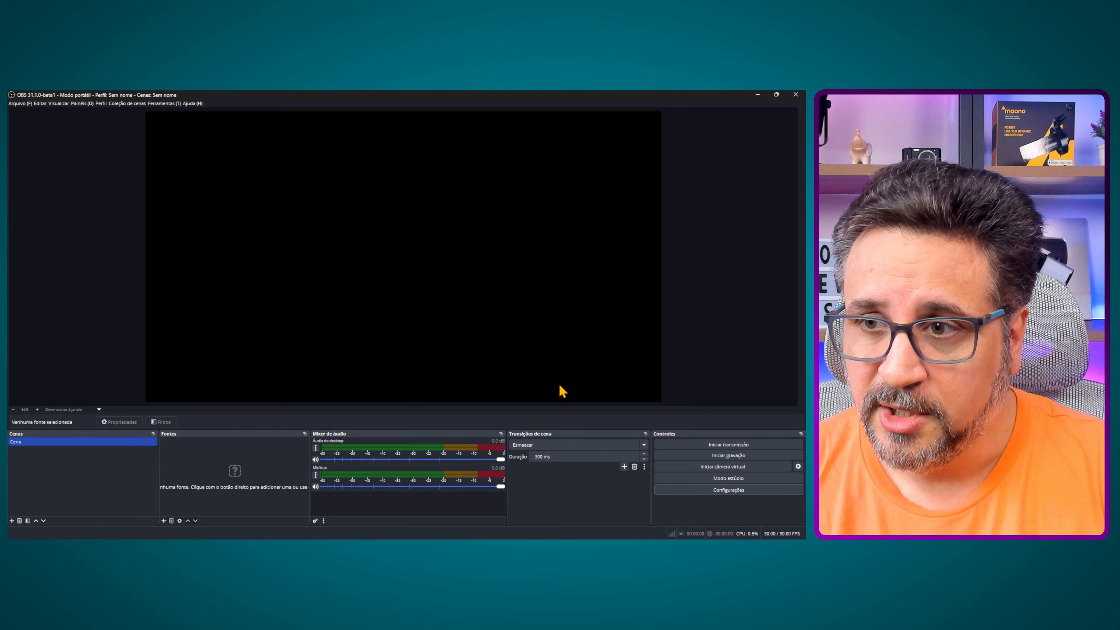
Step: Test how small the main window can be made, move it on the desktop, and maximize it again
click(776, 94)
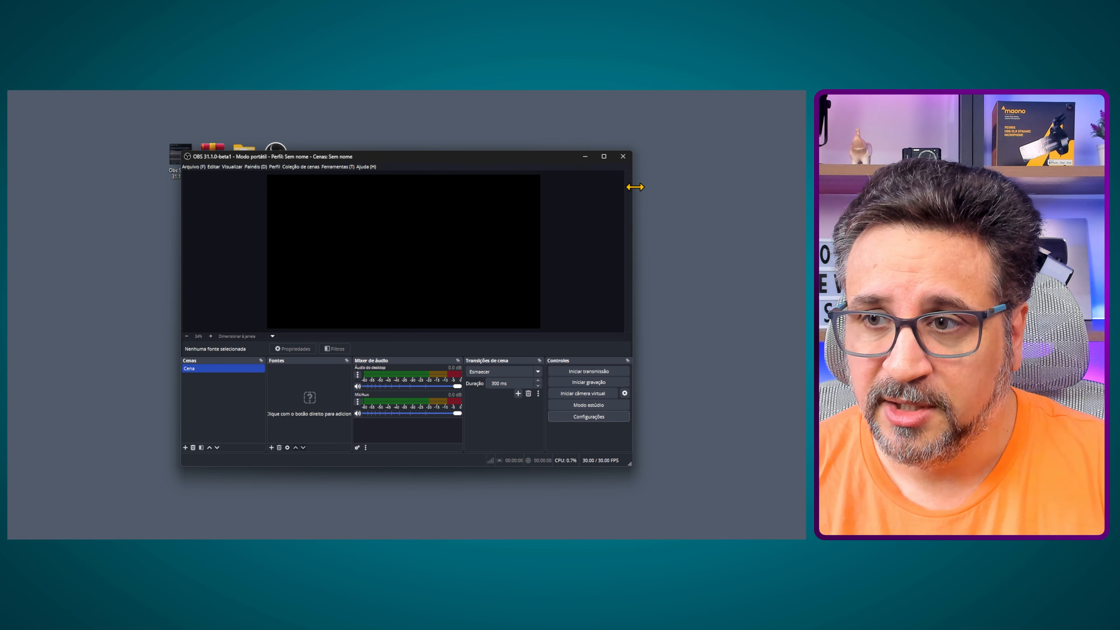
drag(635, 187, 555, 187)
drag(370, 152, 393, 216)
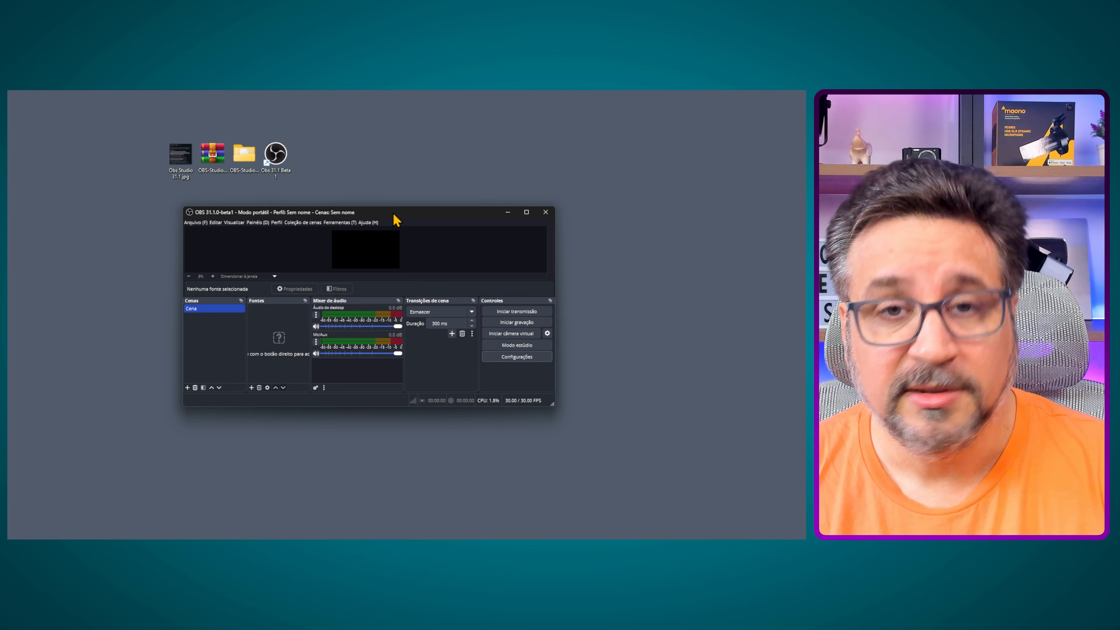
double_click(394, 215)
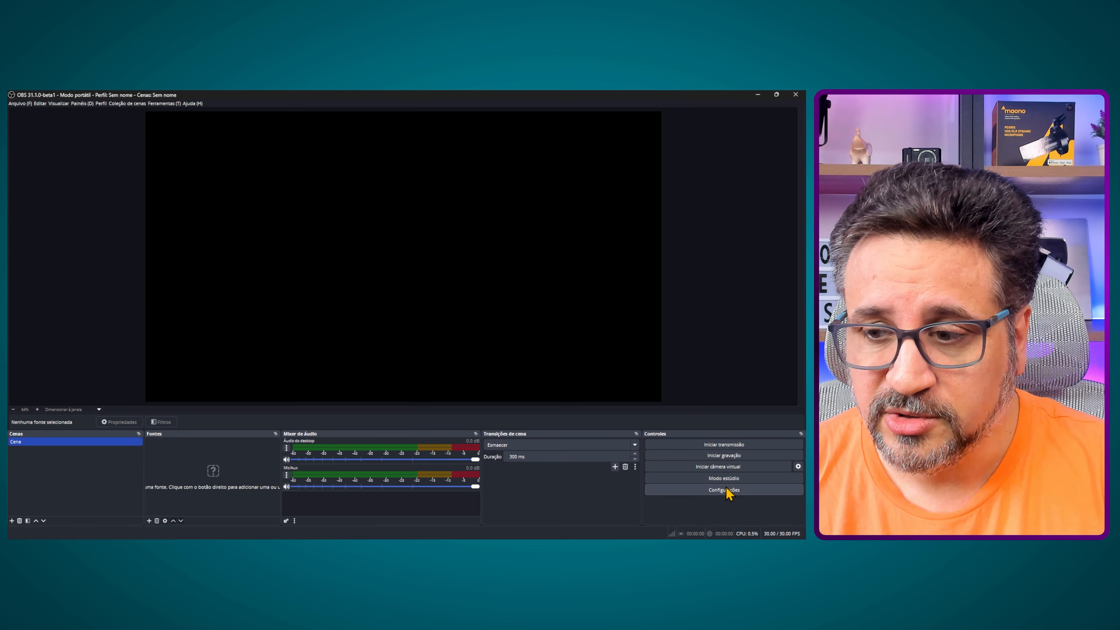
Step: Set the interface font size to 12 and the density to Compact in the appearance settings, applying each change
click(712, 488)
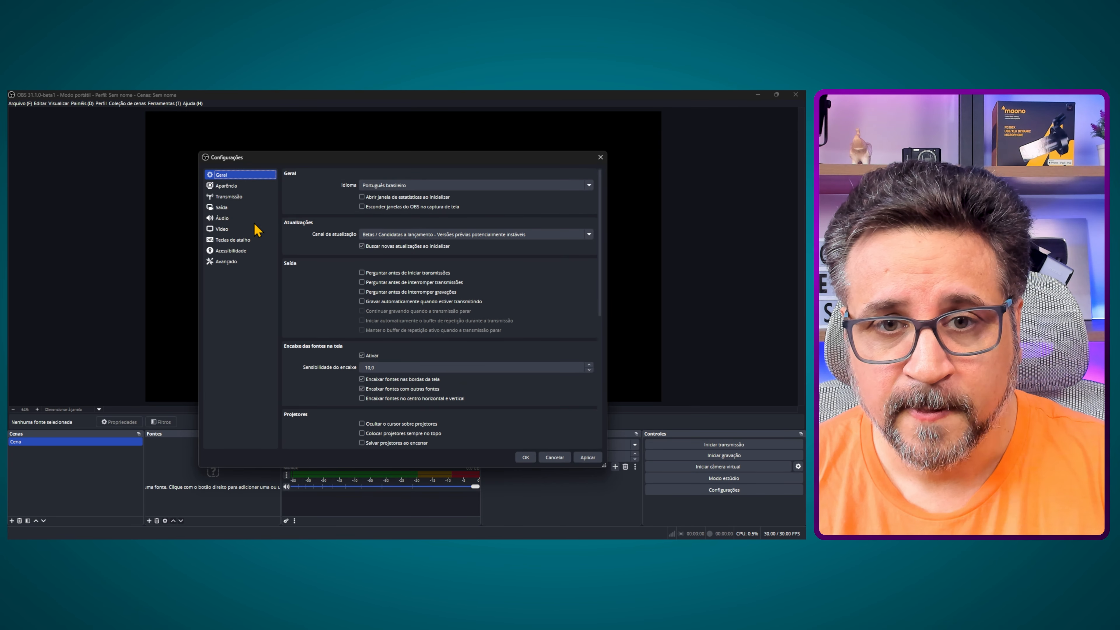
click(229, 187)
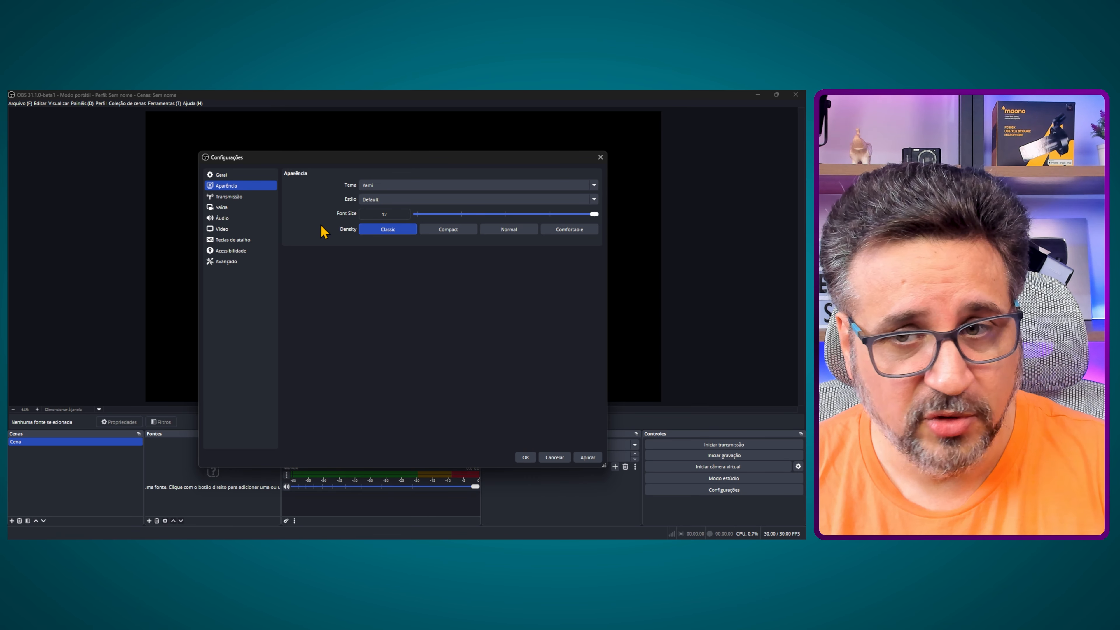
click(589, 458)
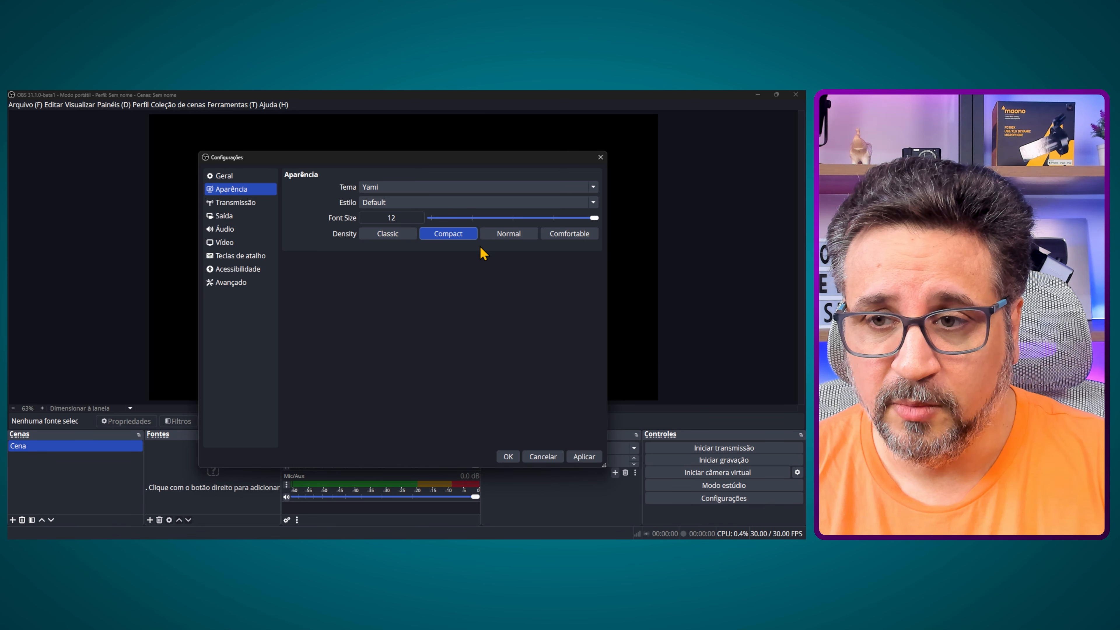
click(590, 458)
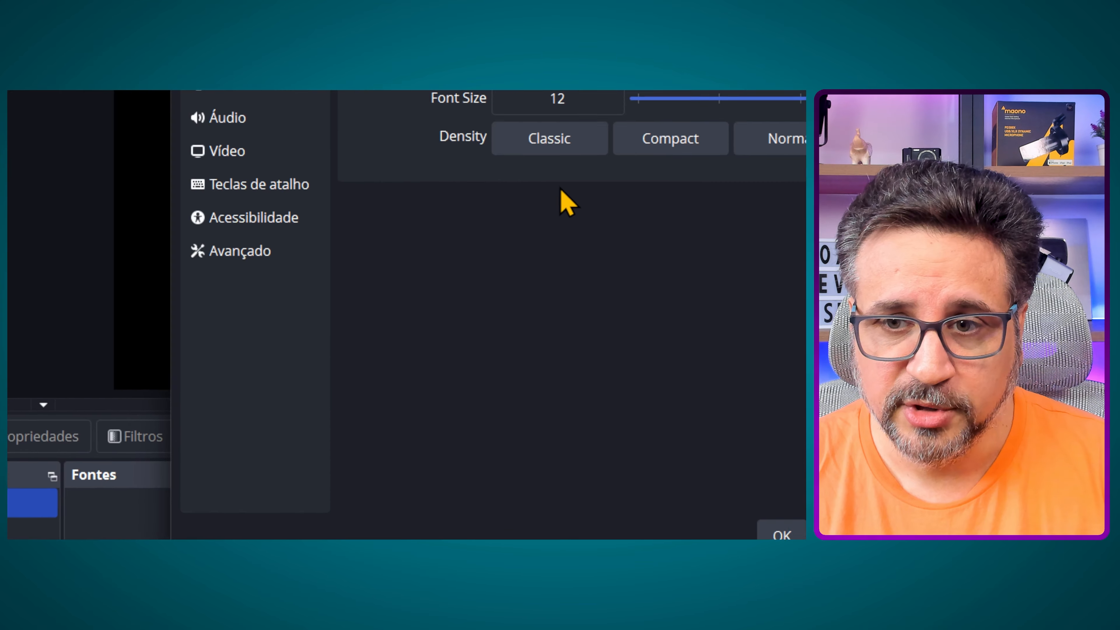
Step: Apply the Compact density for comparison, return to the more spacious density, and close the settings
click(670, 138)
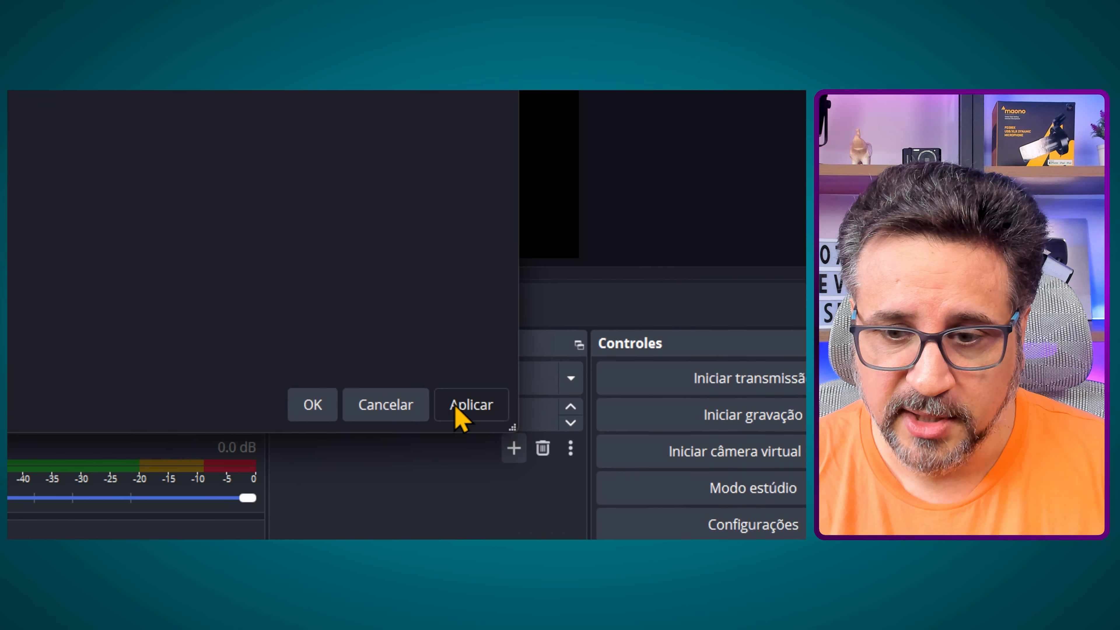
click(616, 536)
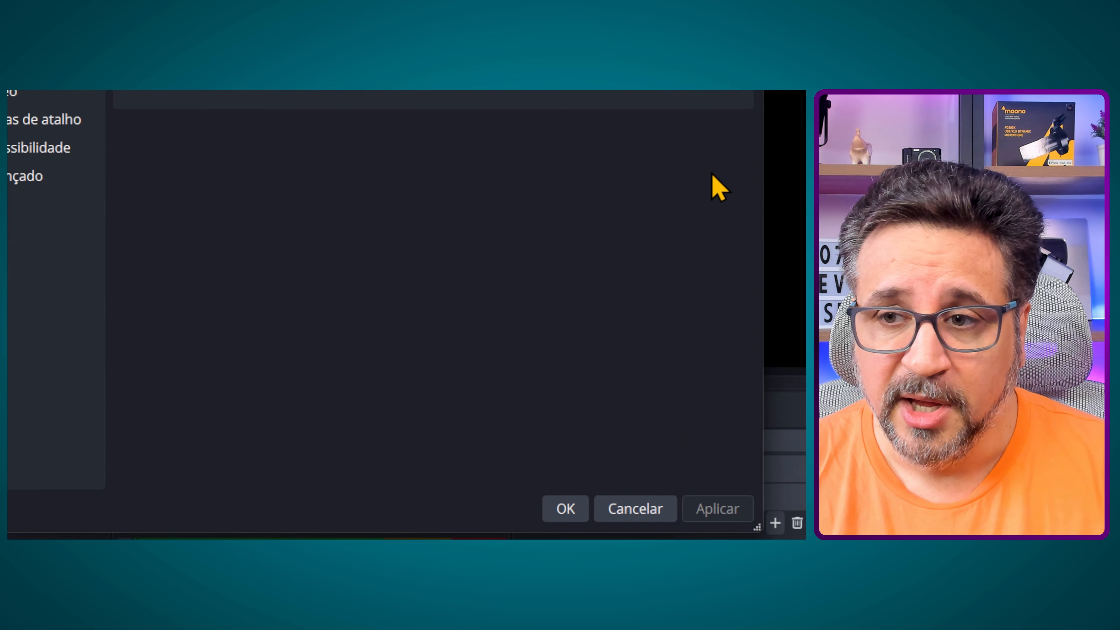
click(423, 312)
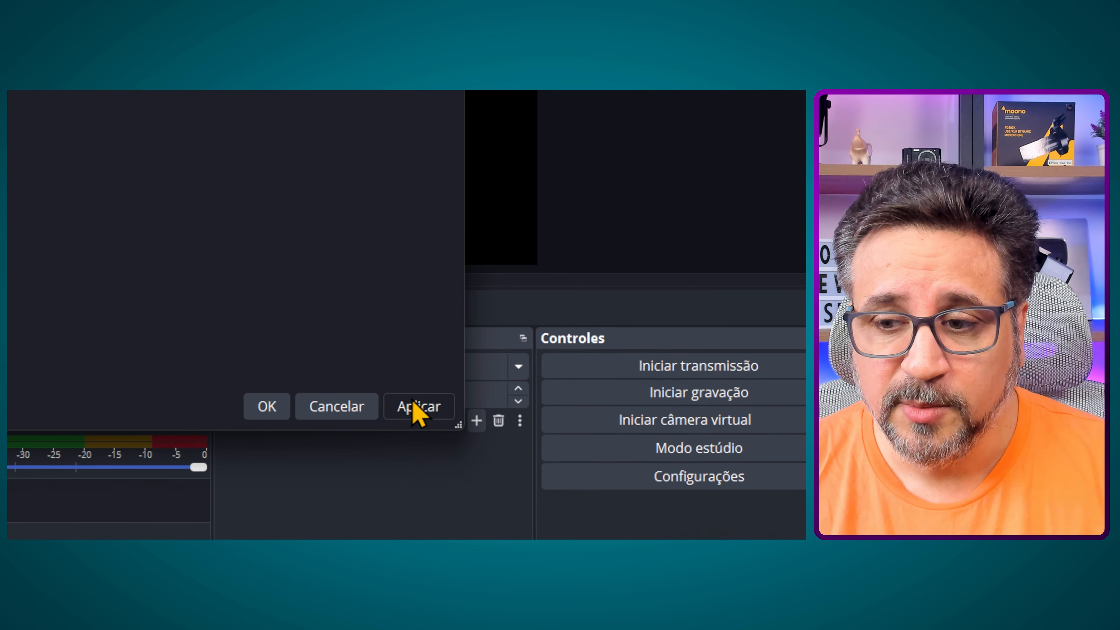
click(431, 533)
click(366, 379)
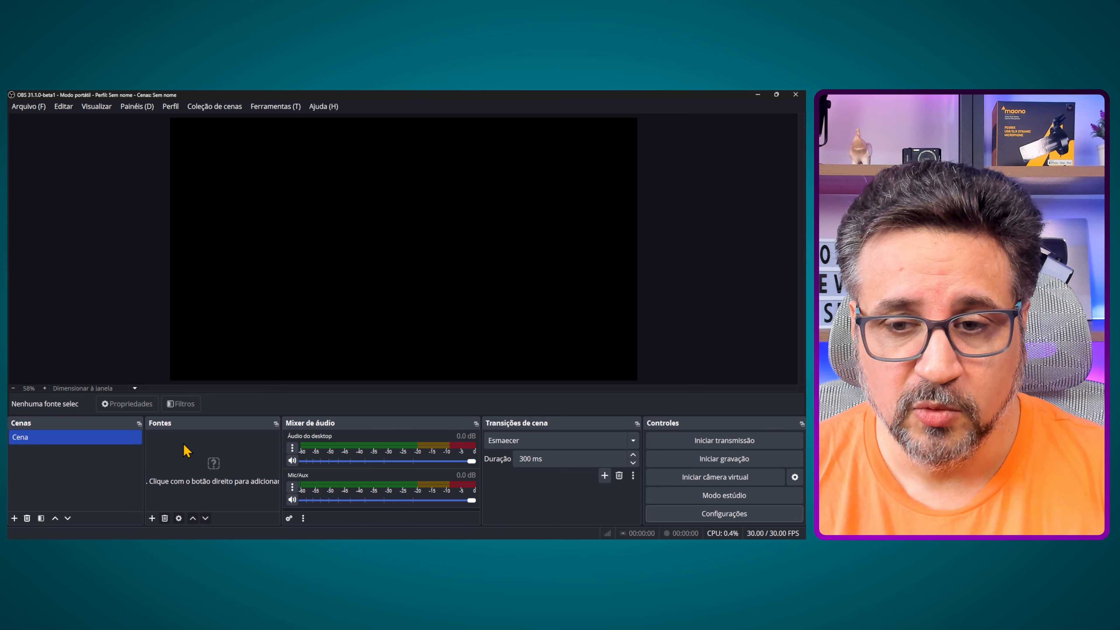
Step: Add a new video capture device source under its default name, using the EMEET SmartCam S600 camera
mouse_move(213, 469)
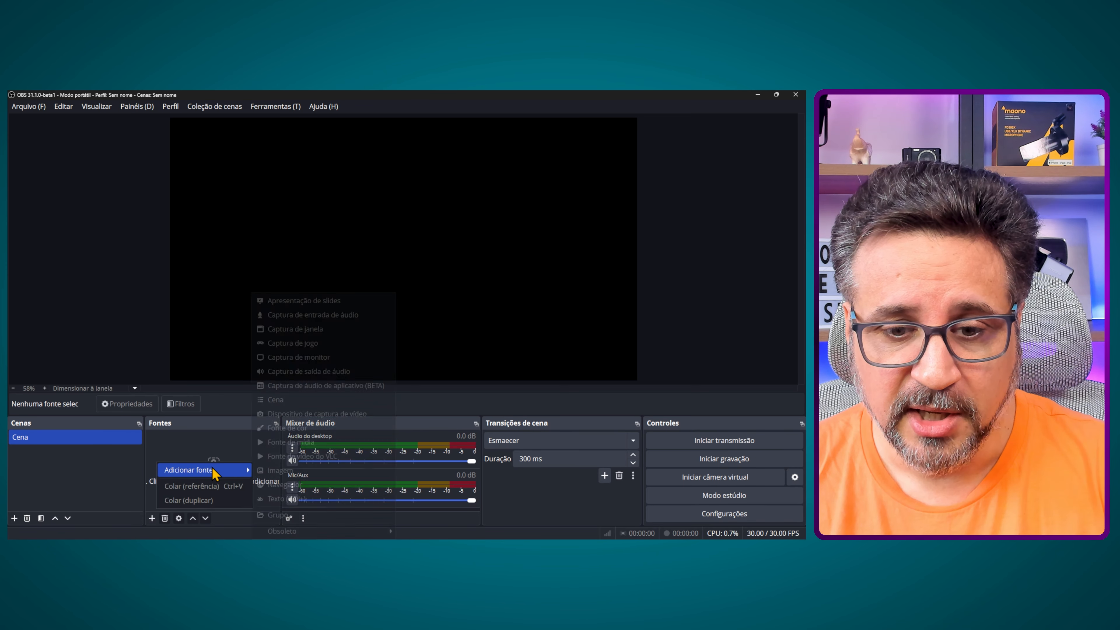
click(307, 415)
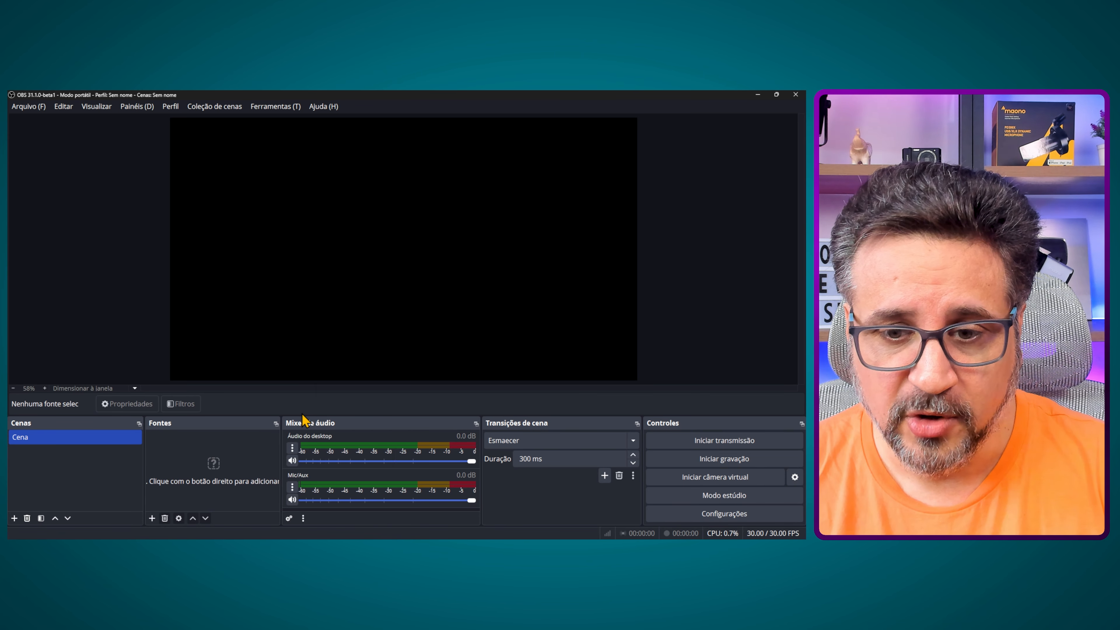
click(410, 366)
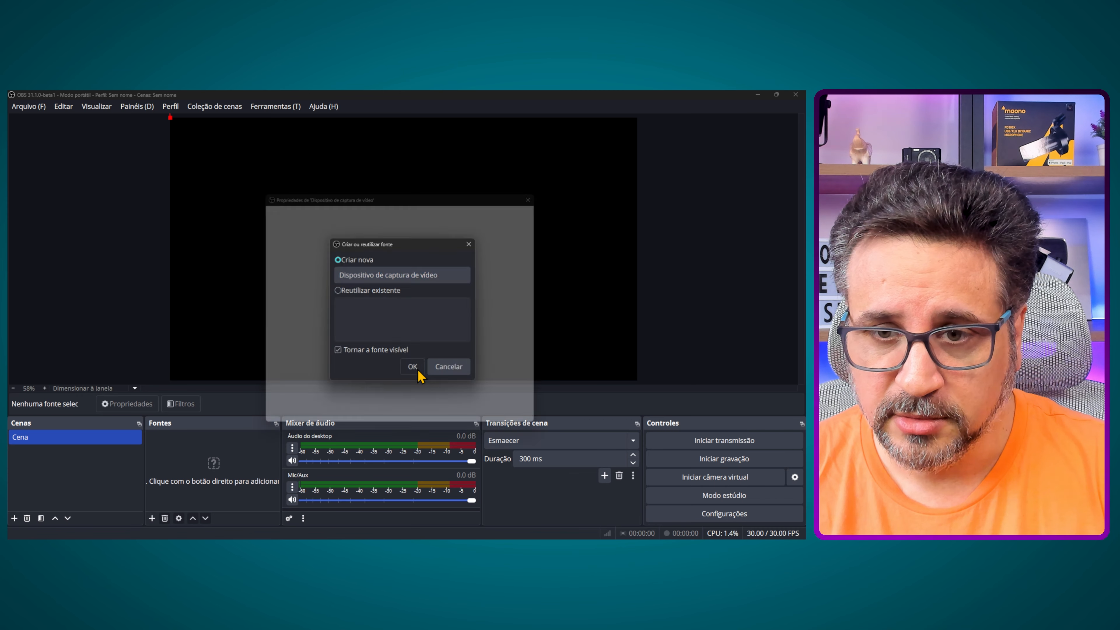
click(390, 312)
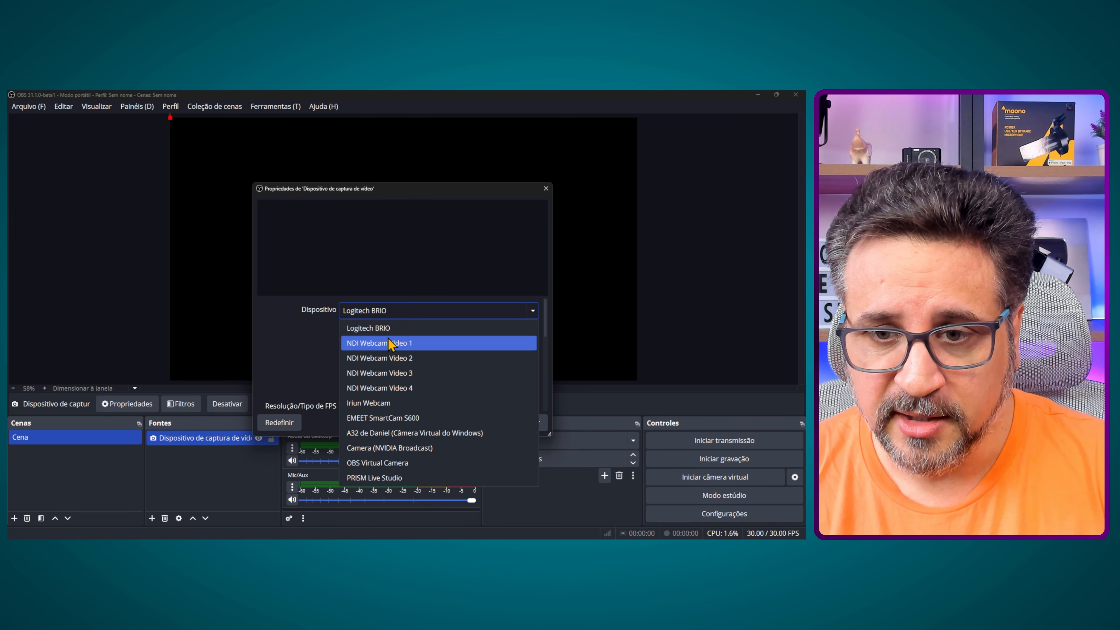
click(384, 419)
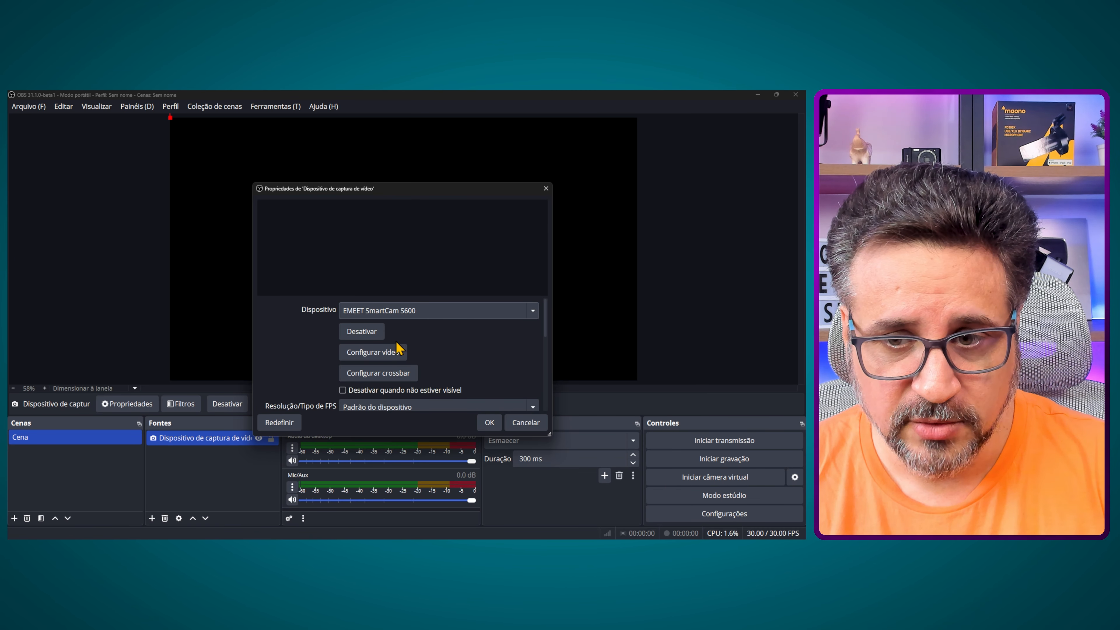
click(489, 423)
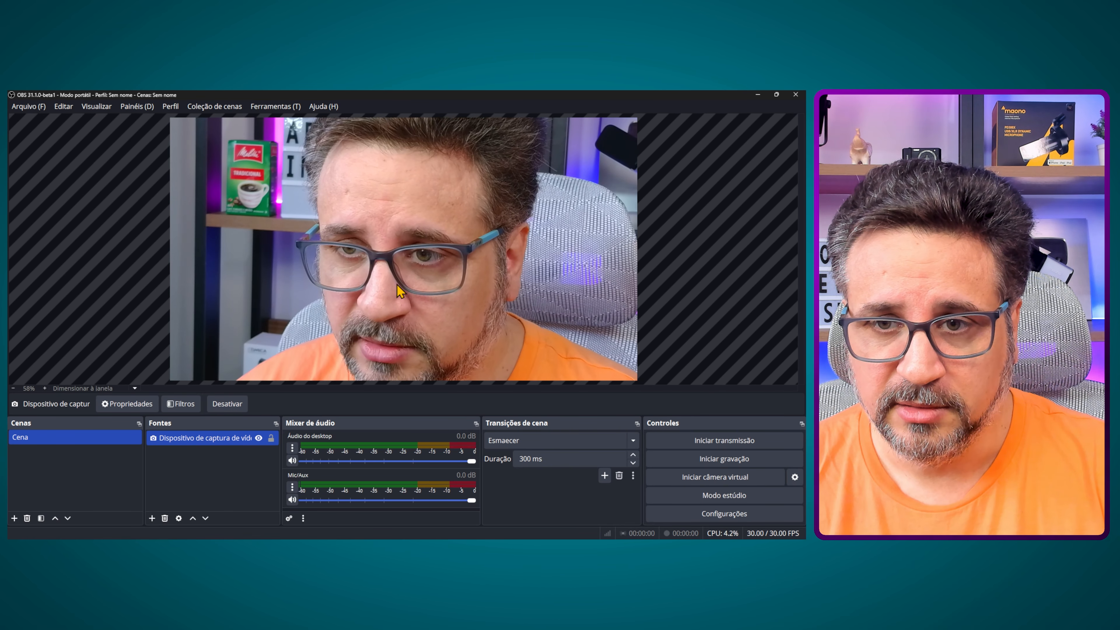
Step: Fit the camera source to fill the whole canvas and lock it in the sources list
drag(395, 287, 568, 287)
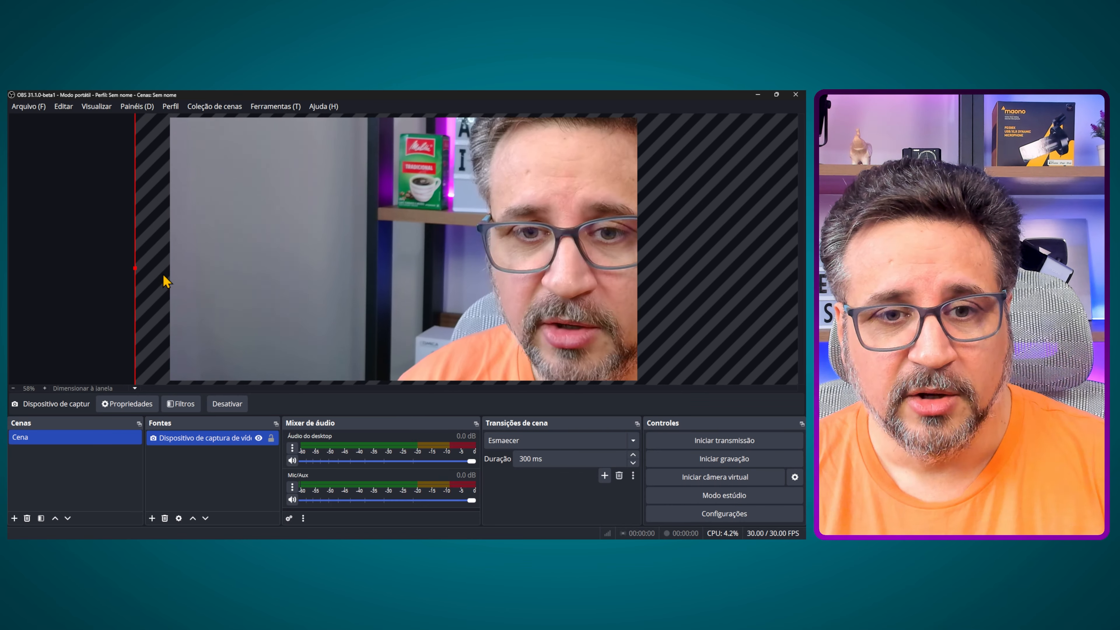
drag(166, 281, 348, 283)
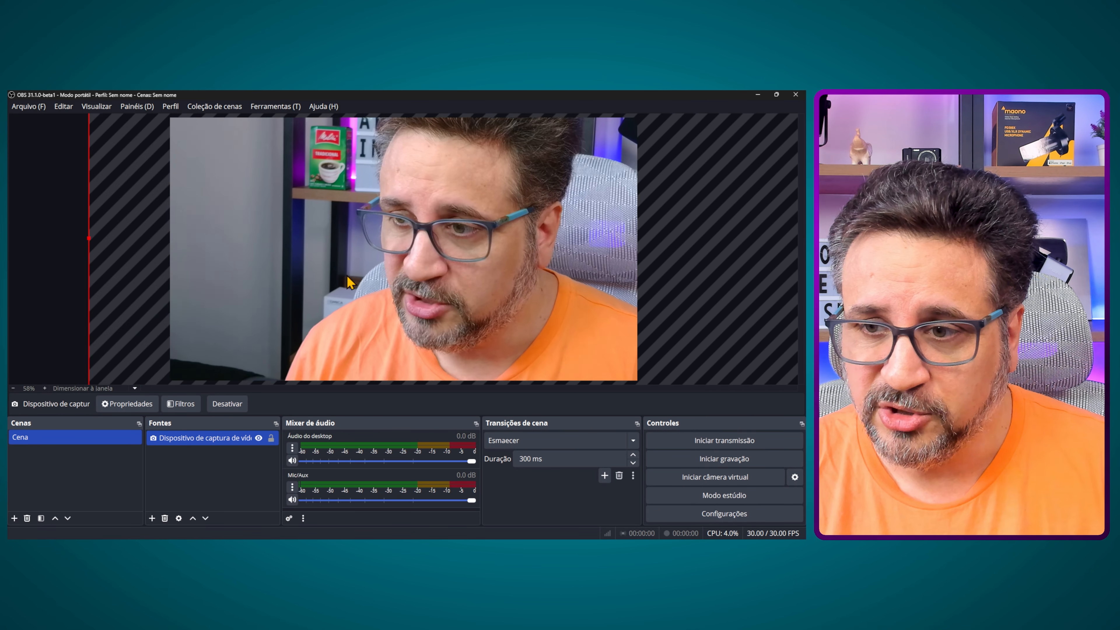
drag(438, 321, 510, 321)
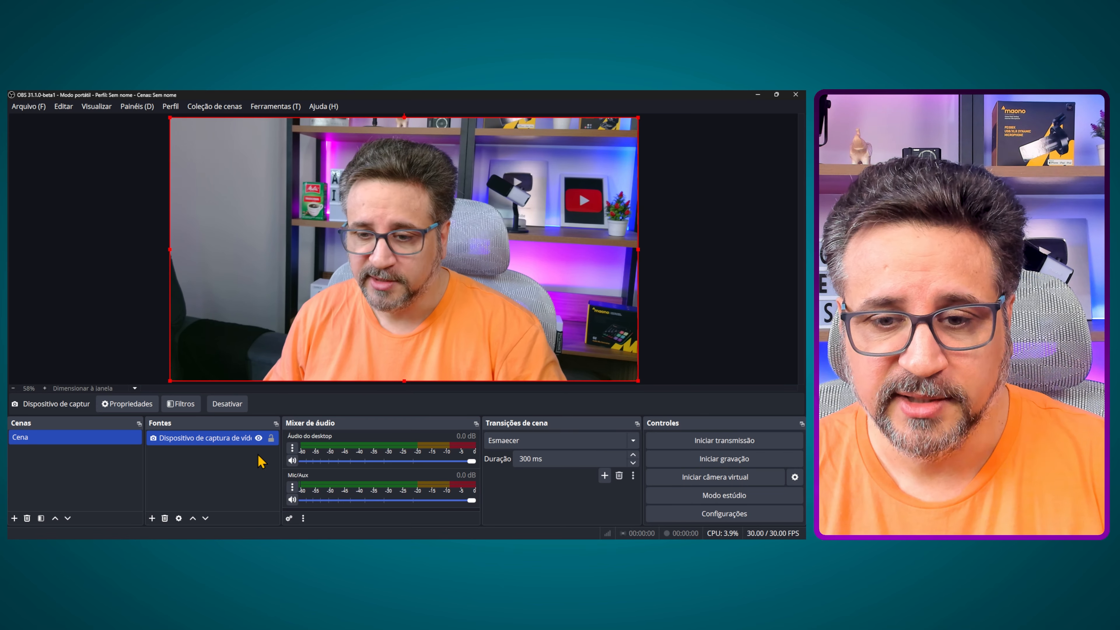
click(271, 438)
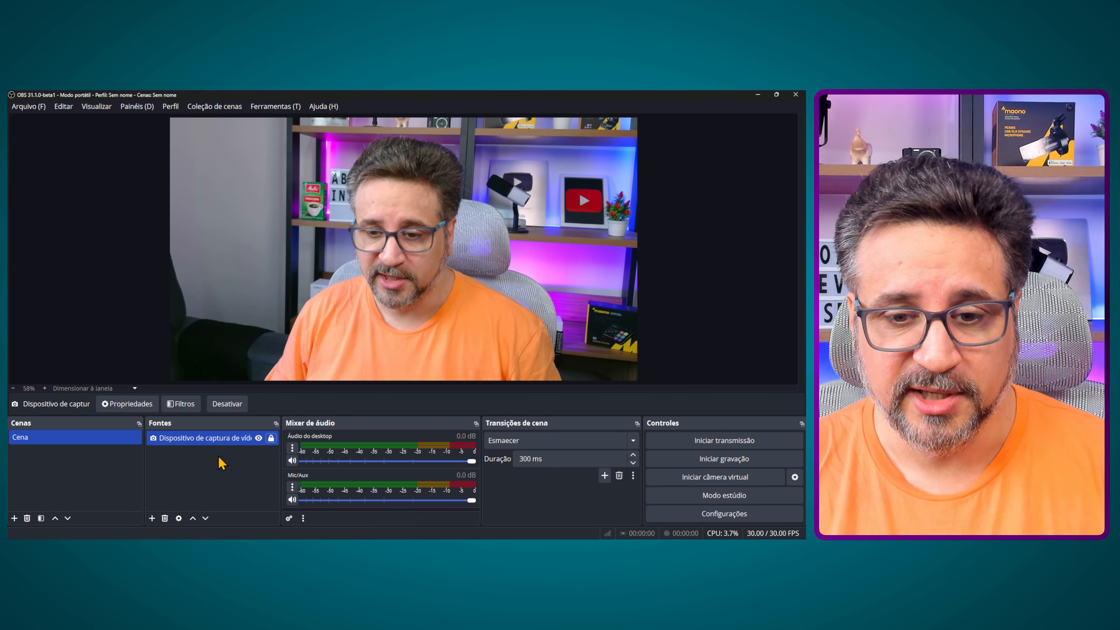
Step: Unlock the camera source and test zooming the preview in and out from the full canvas scale, Tela (1920x1080)
click(271, 438)
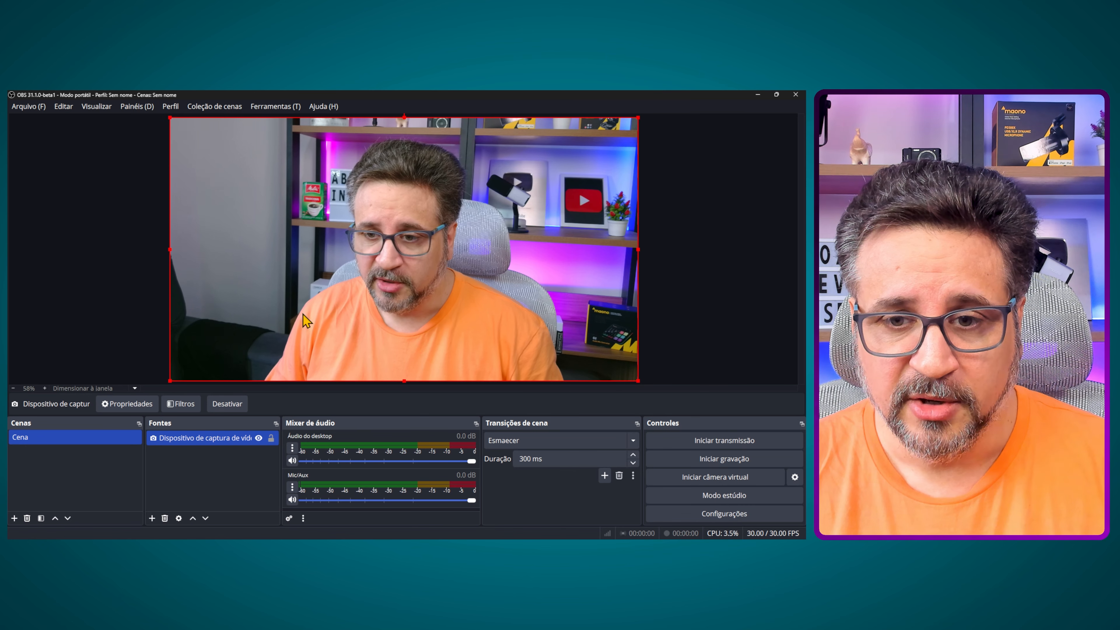
click(134, 388)
click(79, 417)
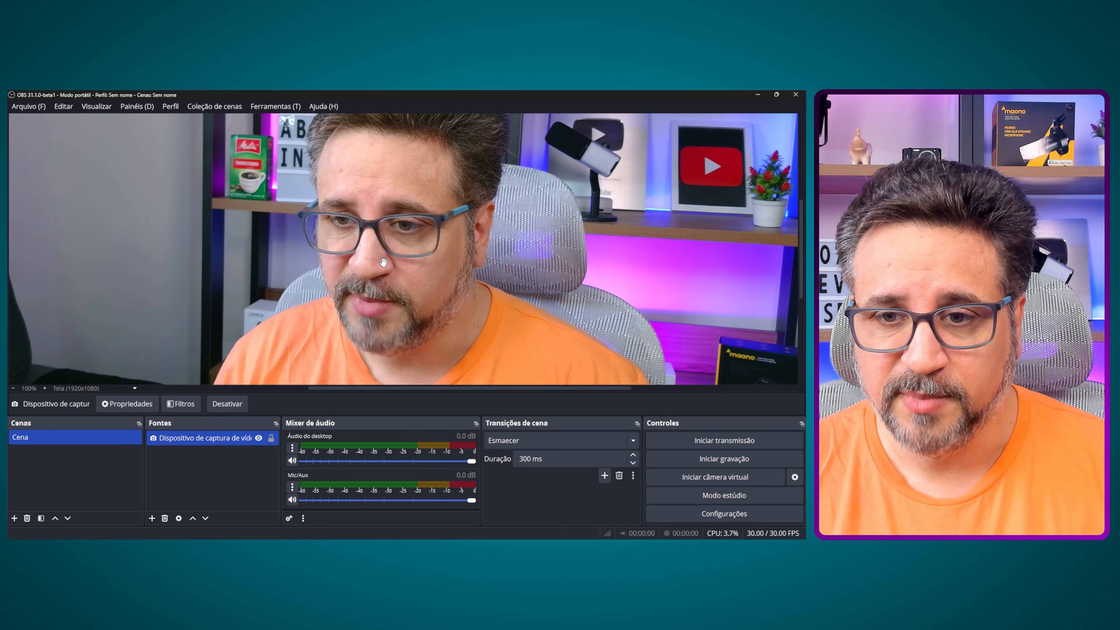
scroll(383, 263, down, 5)
scroll(383, 264, up, 3)
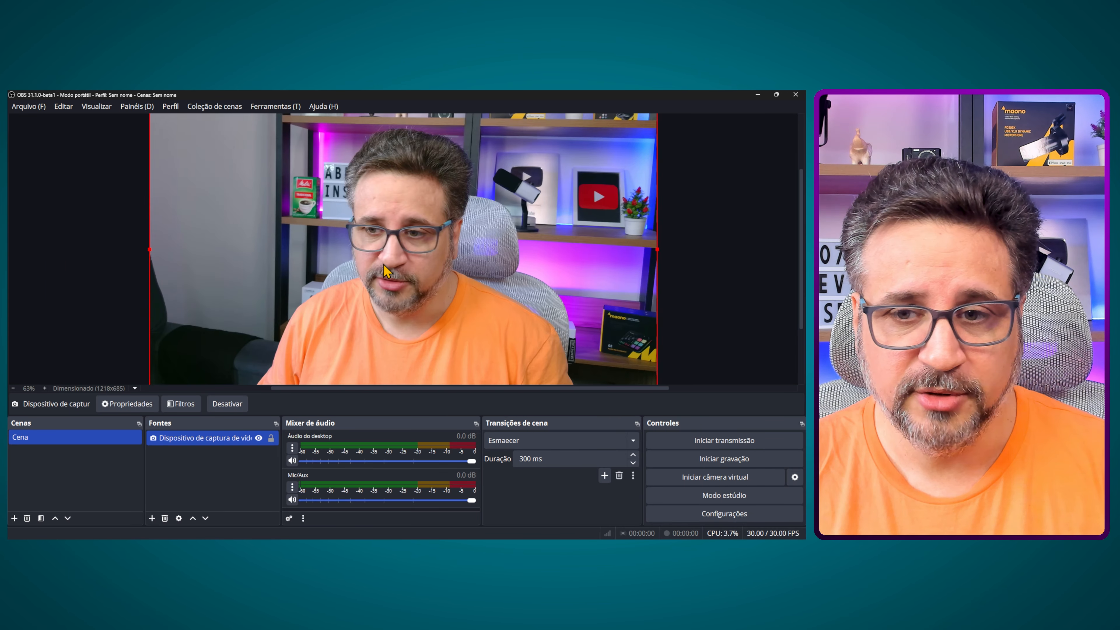
scroll(383, 264, up, 10)
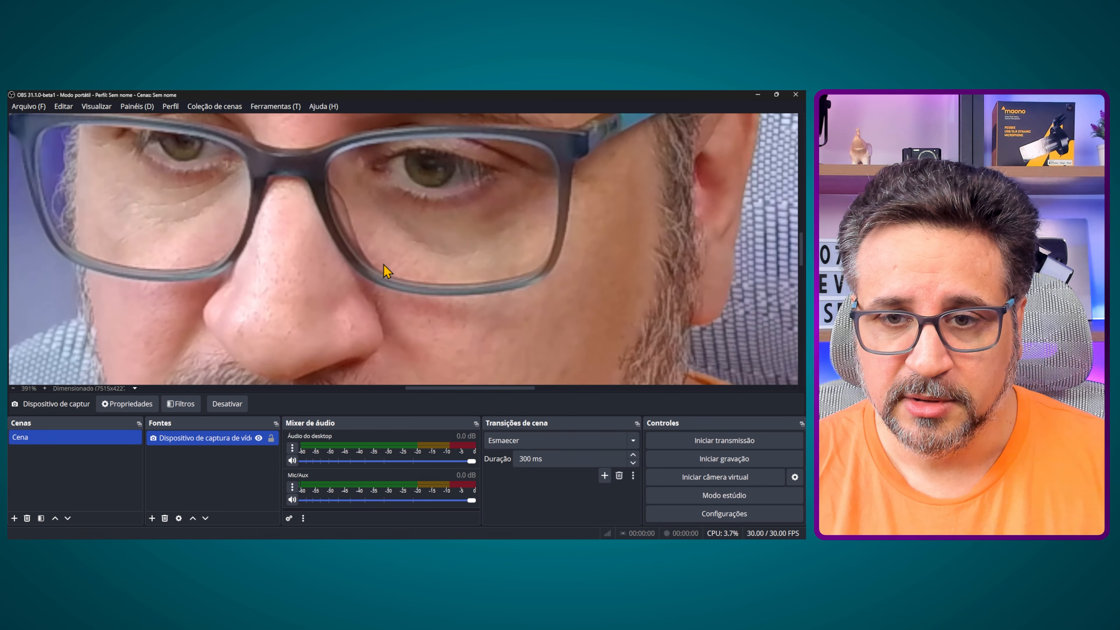
scroll(383, 264, down, 7)
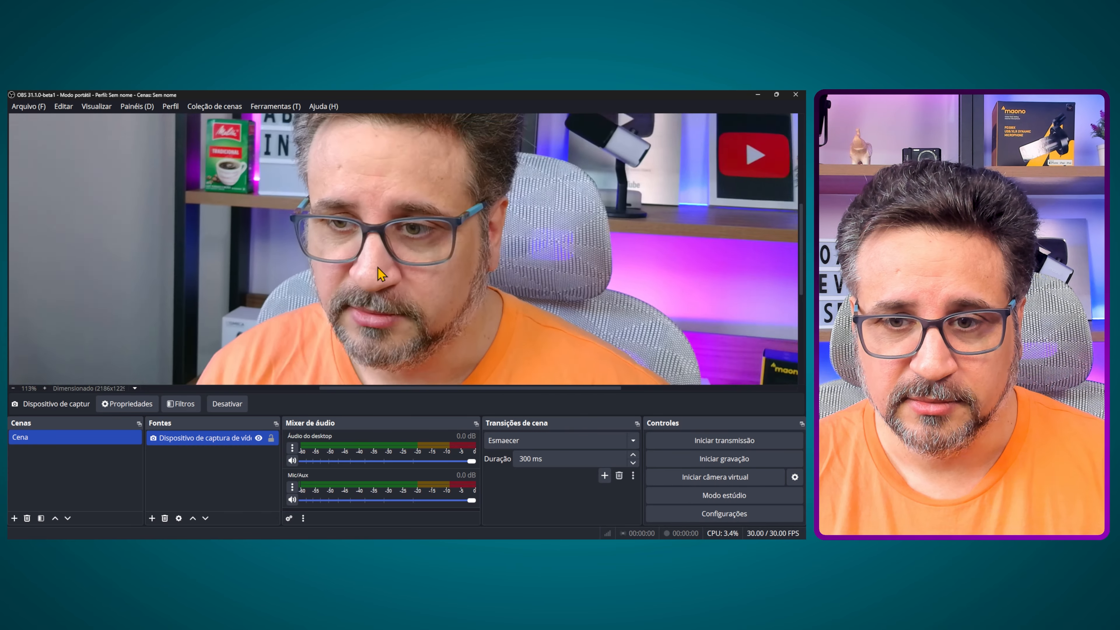
scroll(378, 267, down, 7)
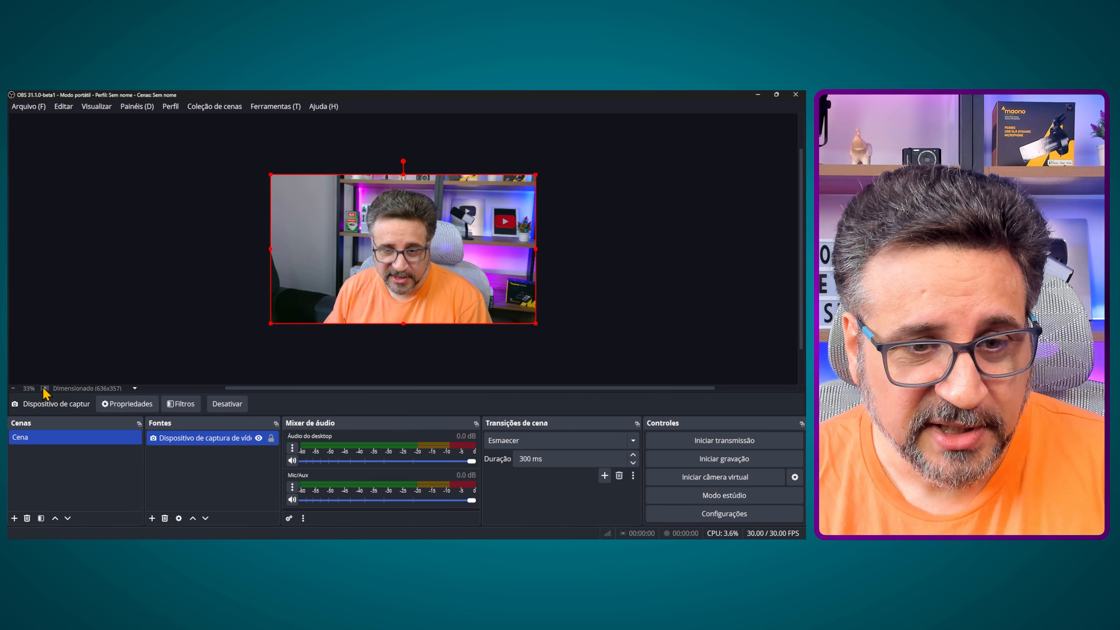
Step: Zoom the preview in stepwise with the zoom control beside the scale percentage until it reaches 113%
click(44, 389)
click(44, 388)
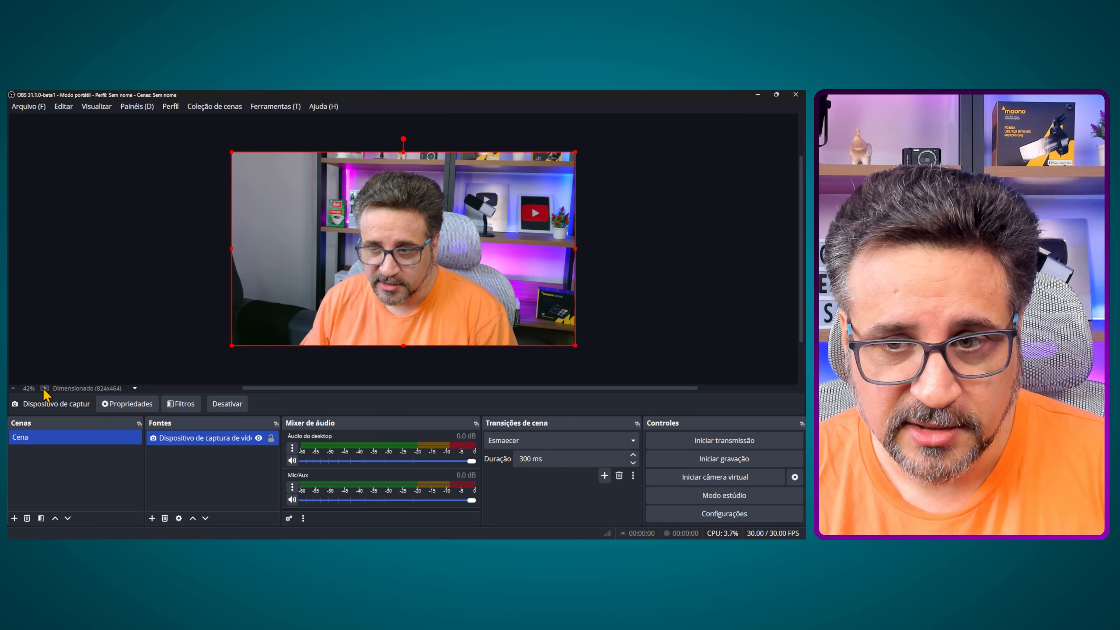
click(44, 388)
click(44, 388)
click(44, 389)
click(45, 388)
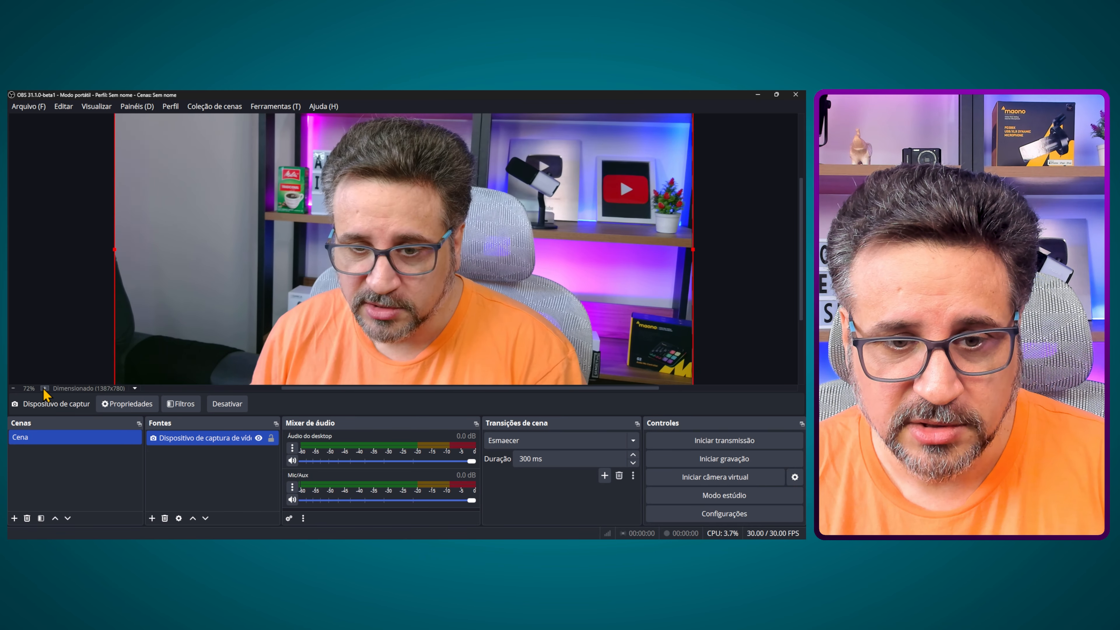
click(44, 389)
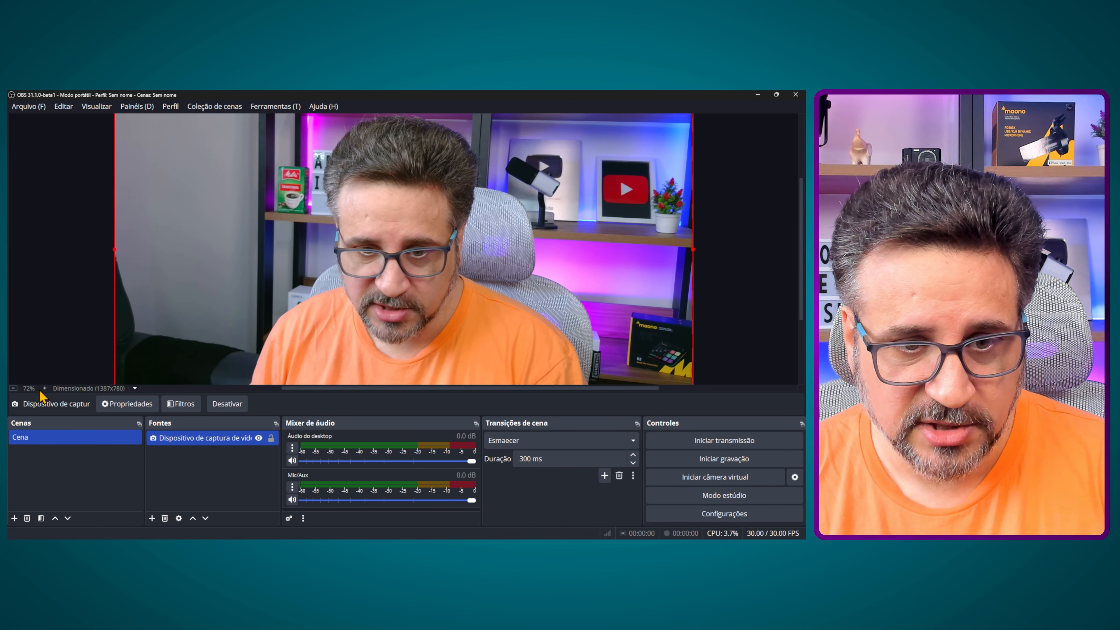
click(44, 388)
click(44, 389)
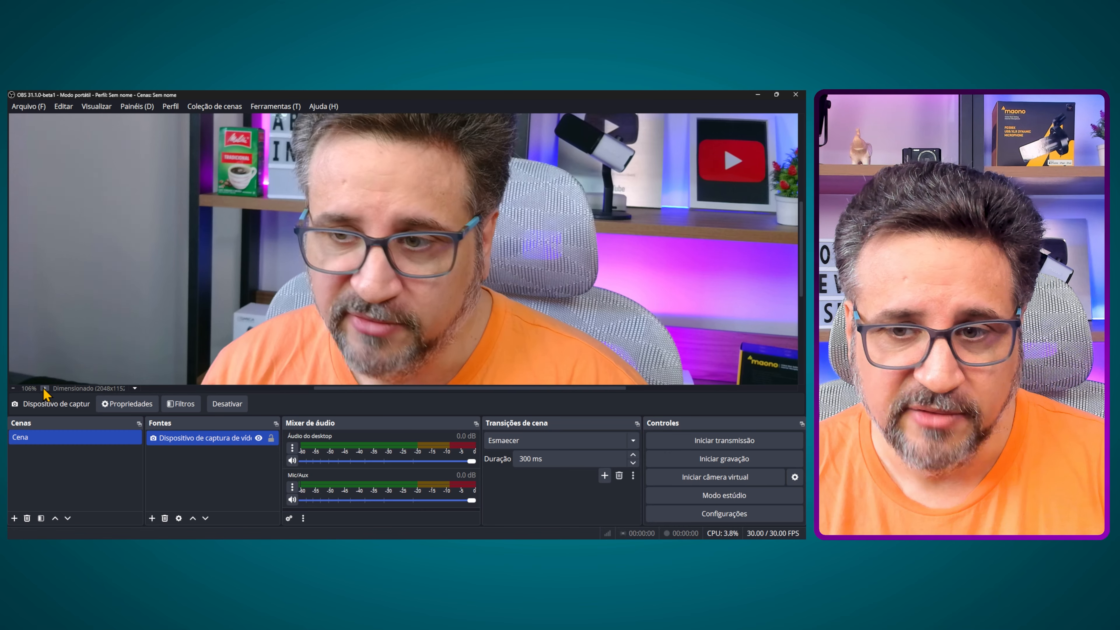
click(44, 389)
Step: Try shifting the camera source on the canvas, and realign it to fill the canvas with the preview scaled to the window
drag(425, 305, 498, 254)
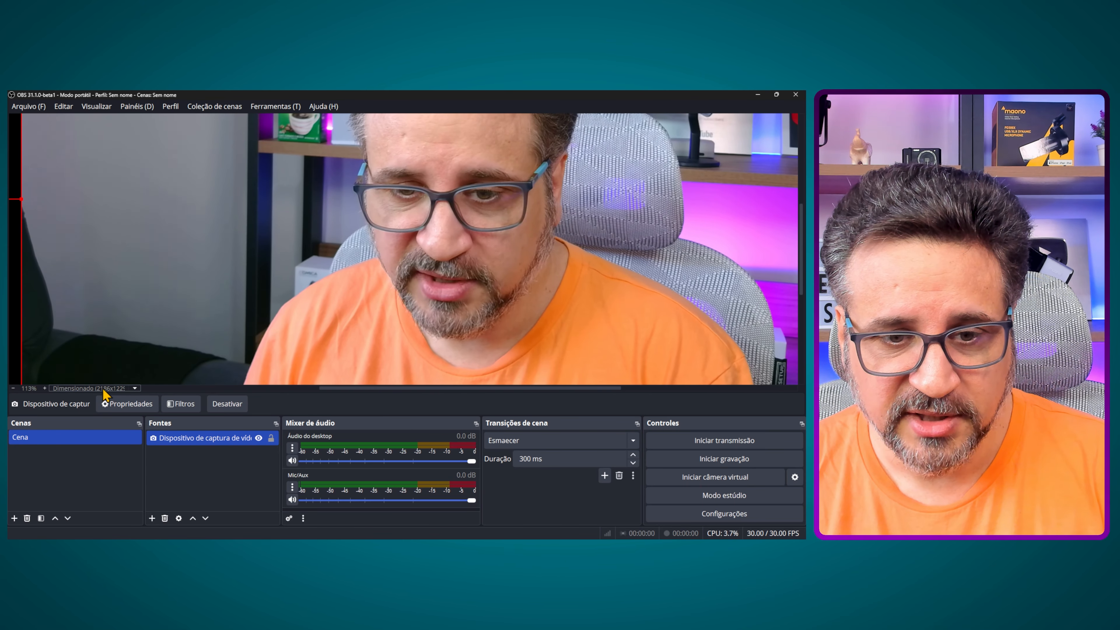
click(93, 389)
click(84, 415)
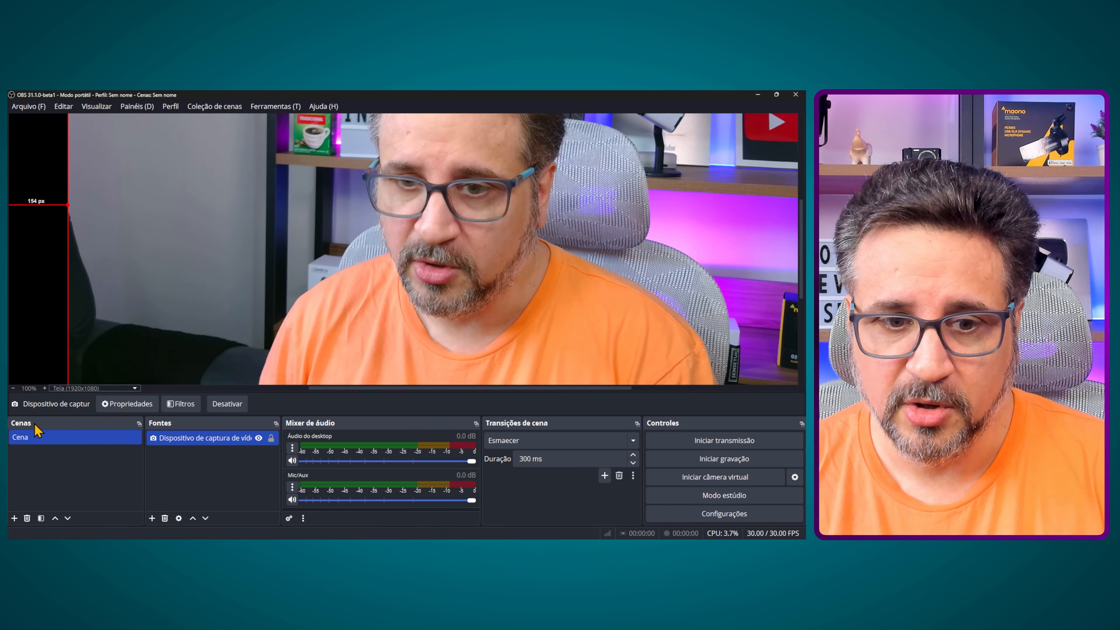
click(86, 389)
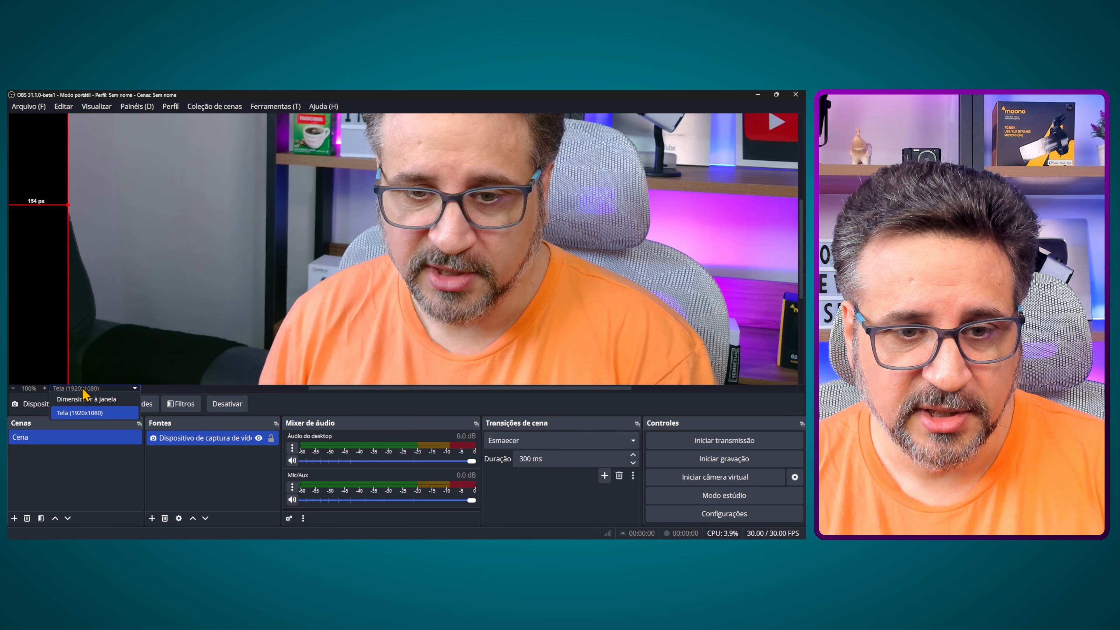
click(72, 401)
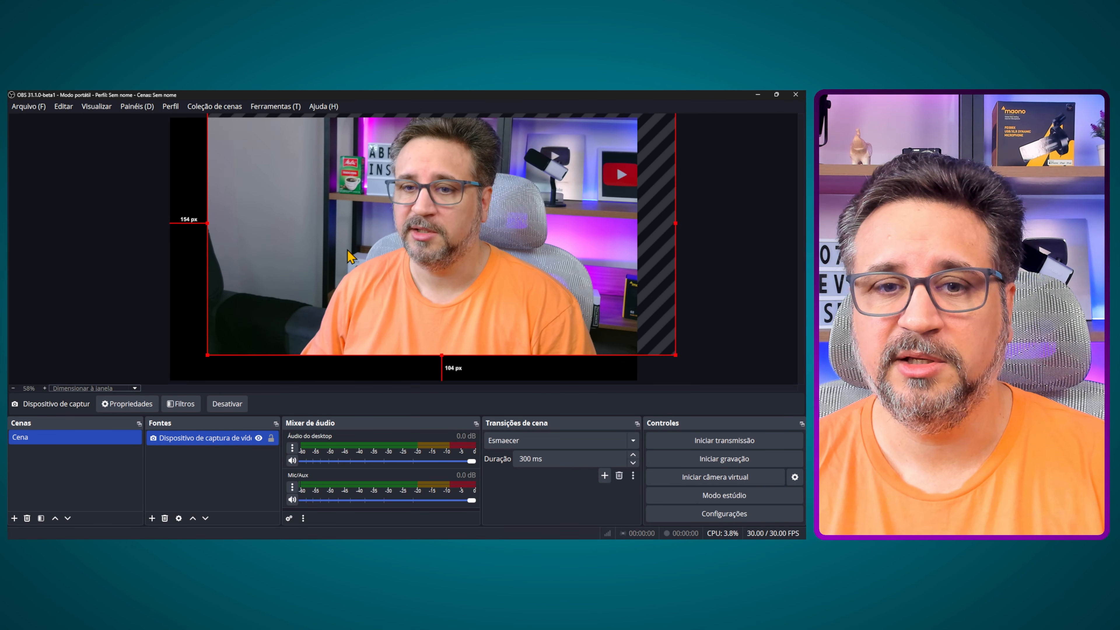
drag(351, 256, 320, 280)
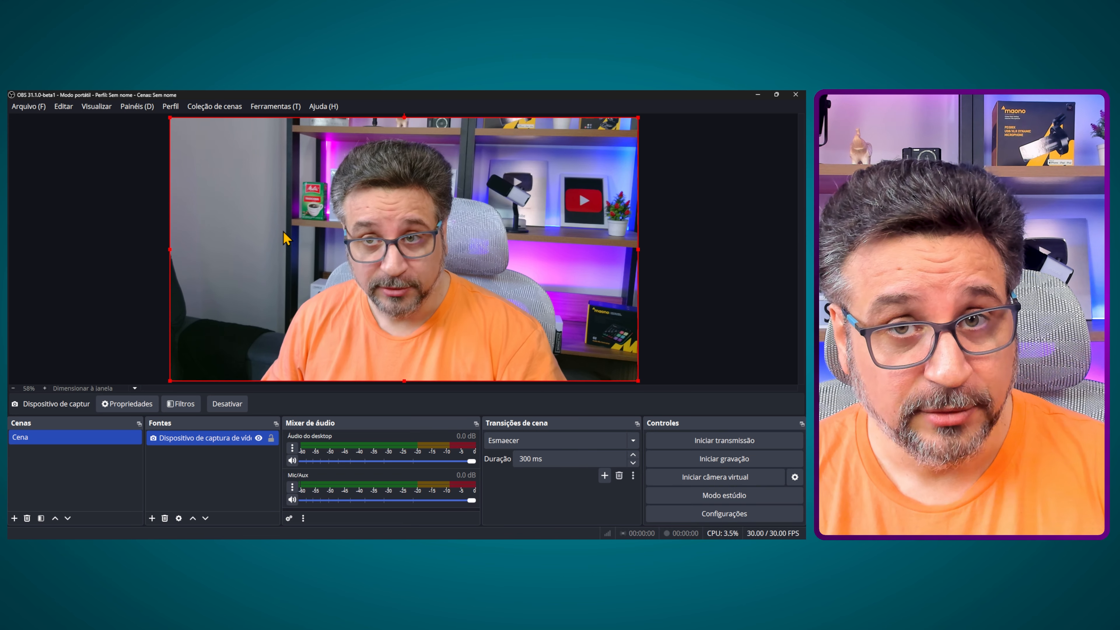
Step: Hide and lock the camera source and turn on studio mode
click(259, 438)
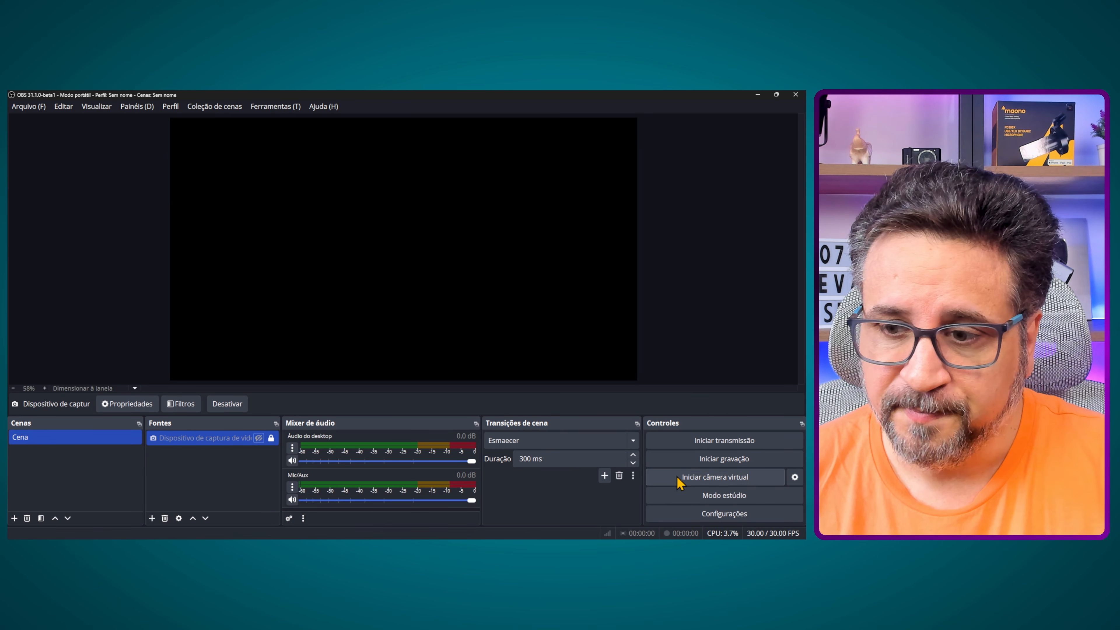
click(721, 494)
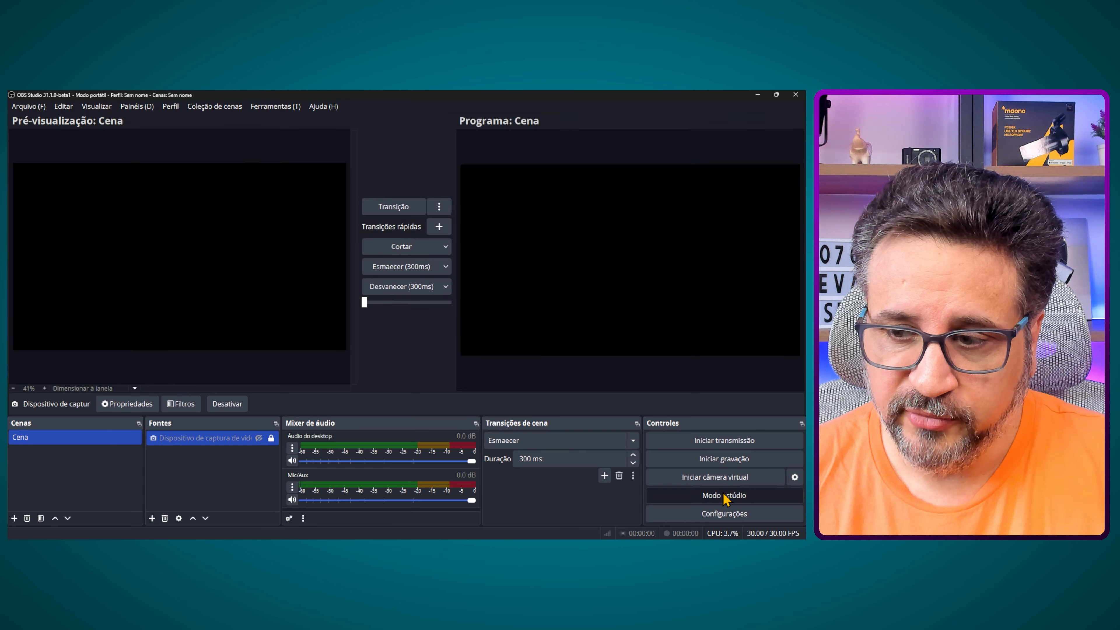
Step: Set the streaming service to Twitch using a stream key, and enable Enhanced Broadcasting in the stream settings
click(722, 513)
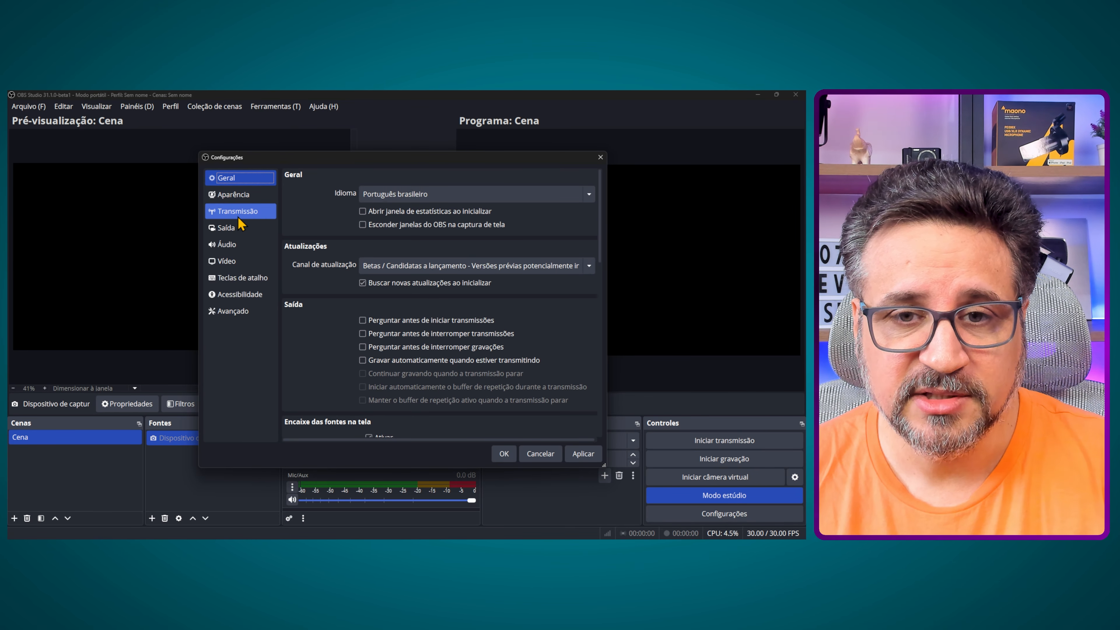
click(234, 217)
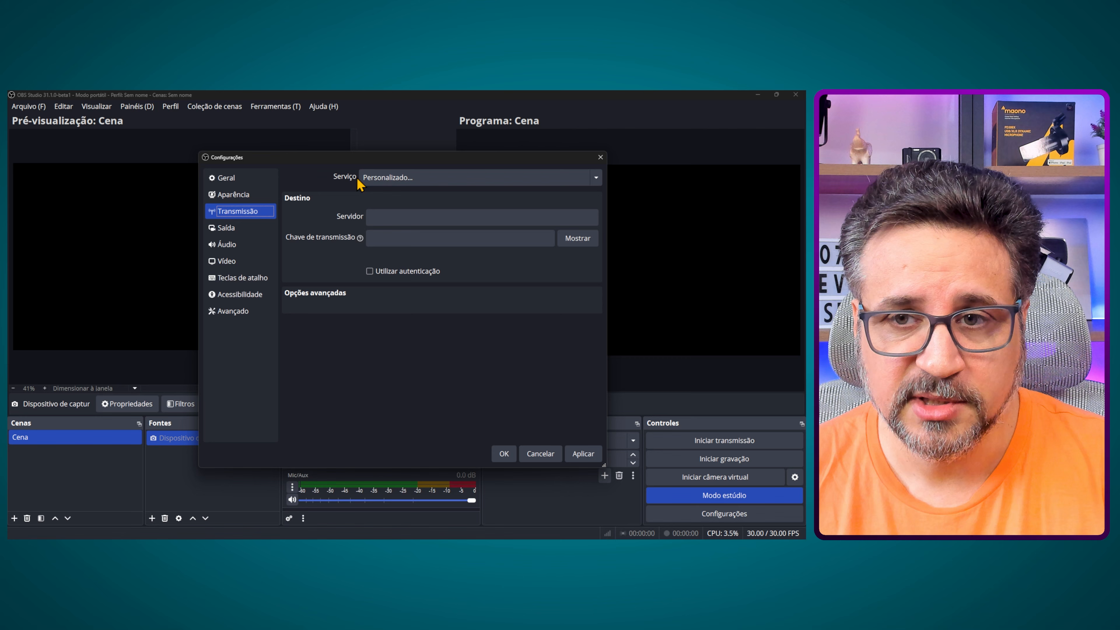
click(383, 178)
click(388, 211)
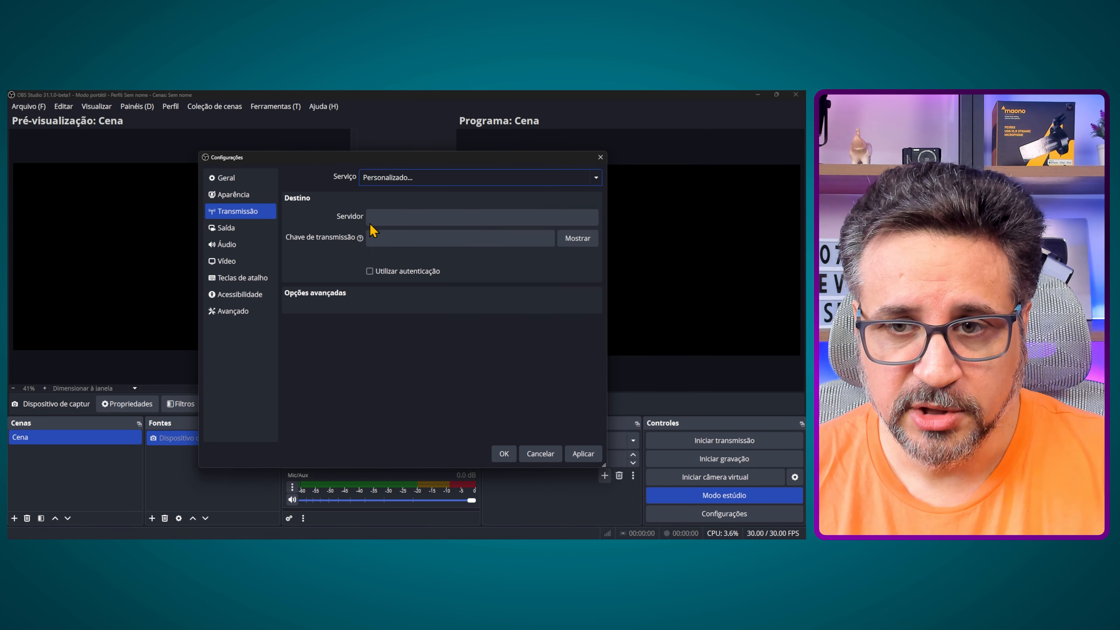
click(387, 238)
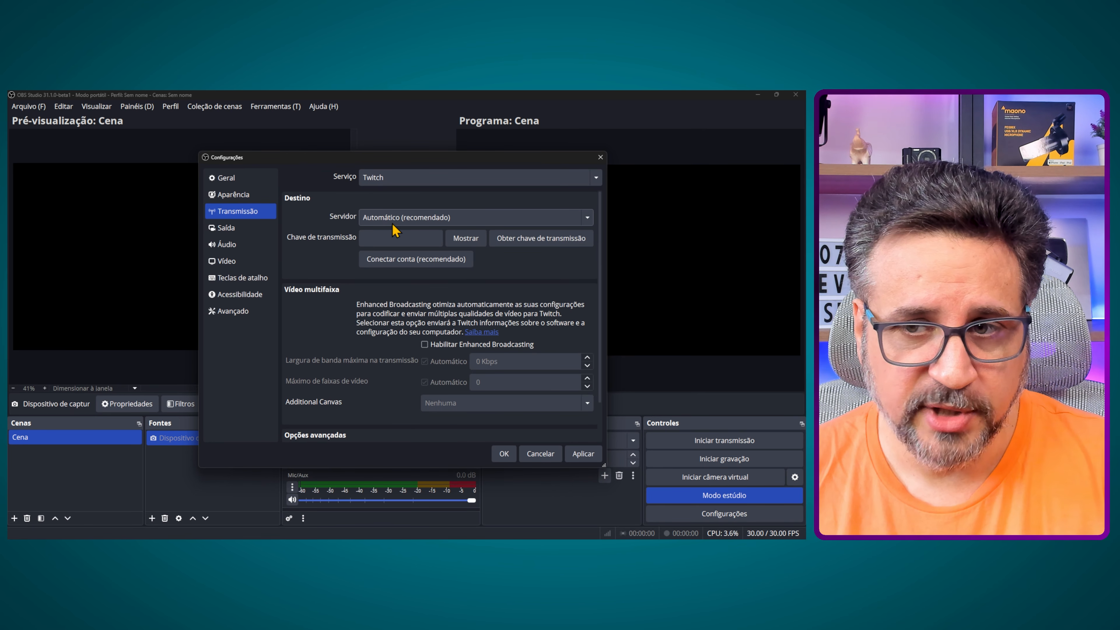
click(425, 345)
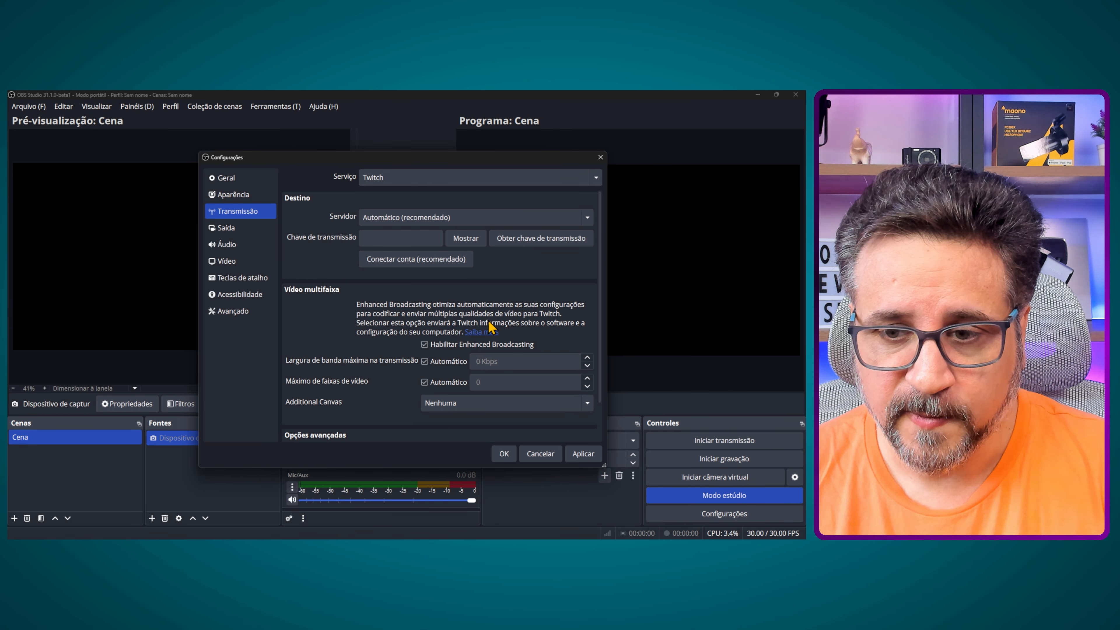
click(582, 454)
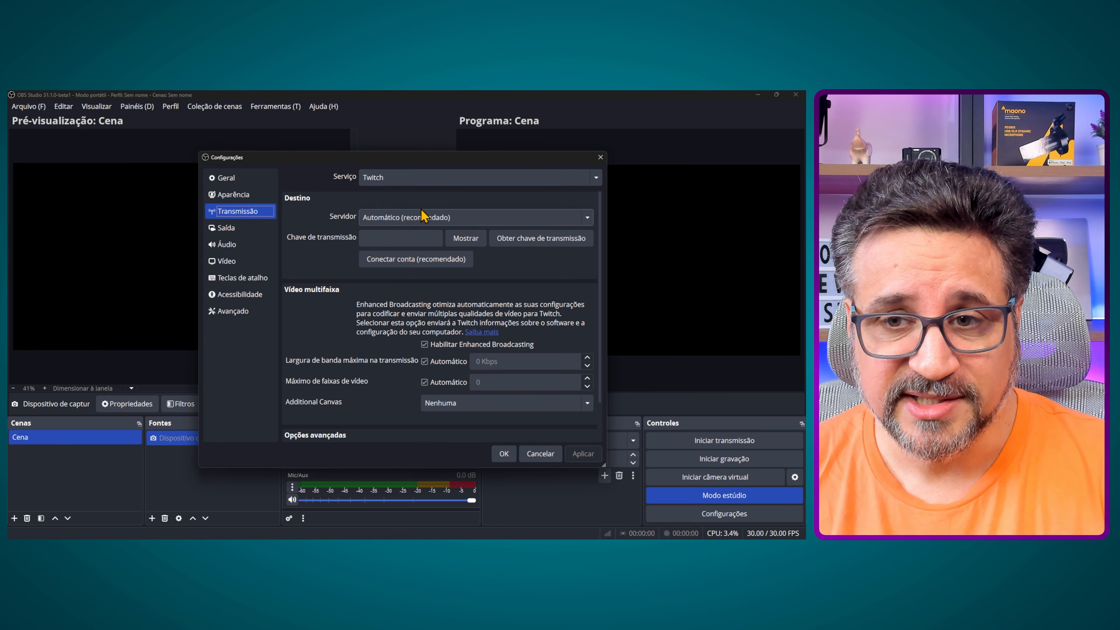
click(509, 457)
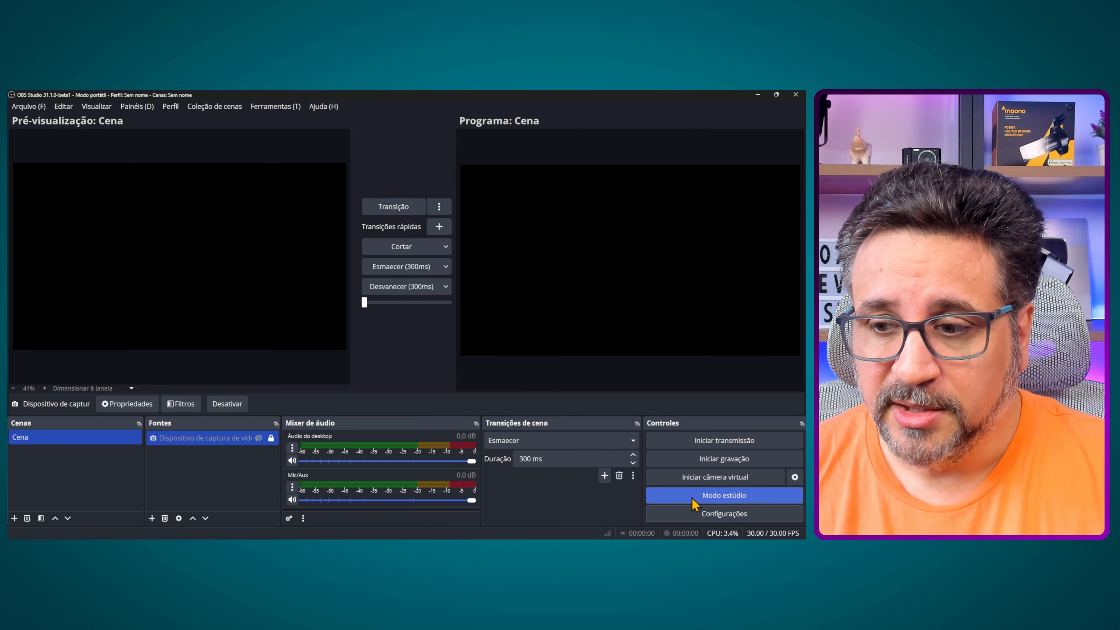
Step: Enable the stream delay in the advanced settings, save the change, and turn off studio mode
click(720, 518)
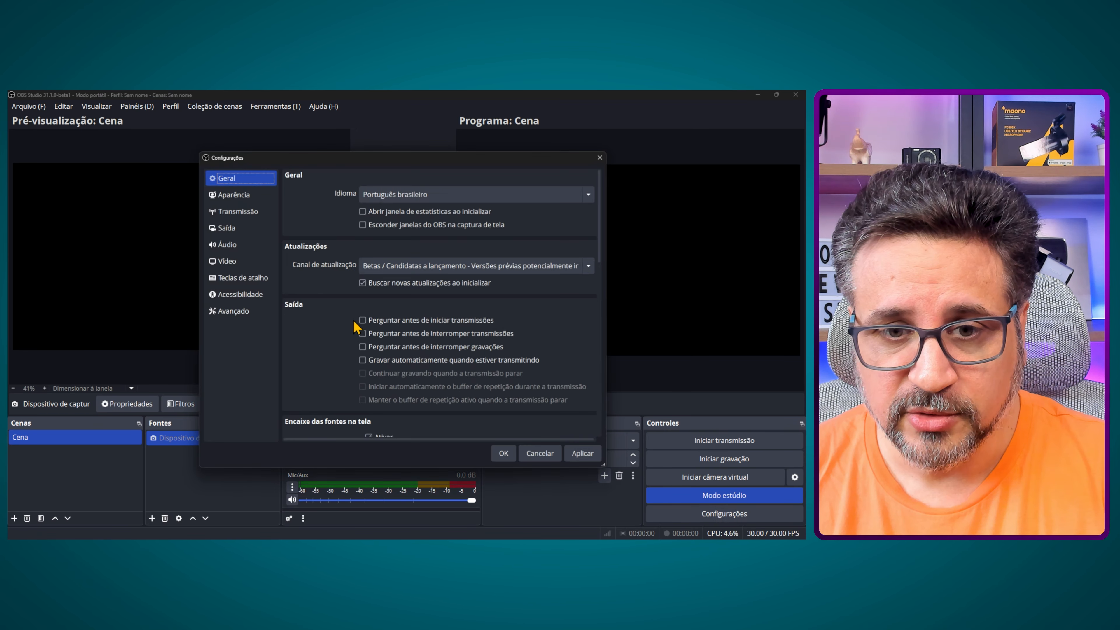
click(241, 312)
scroll(375, 351, down, 3)
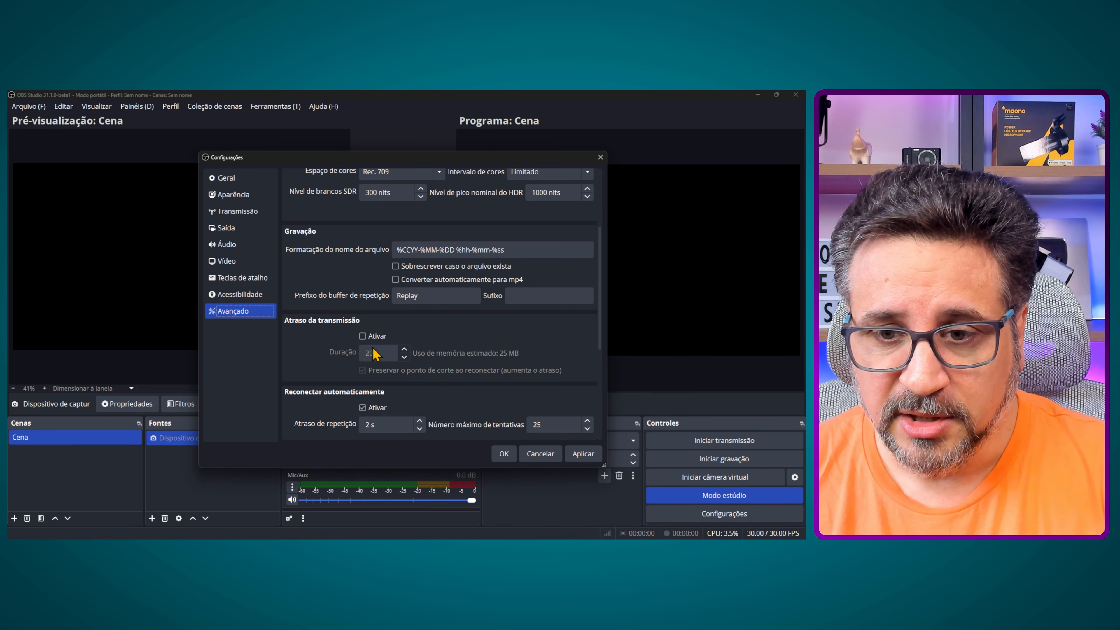
click(363, 337)
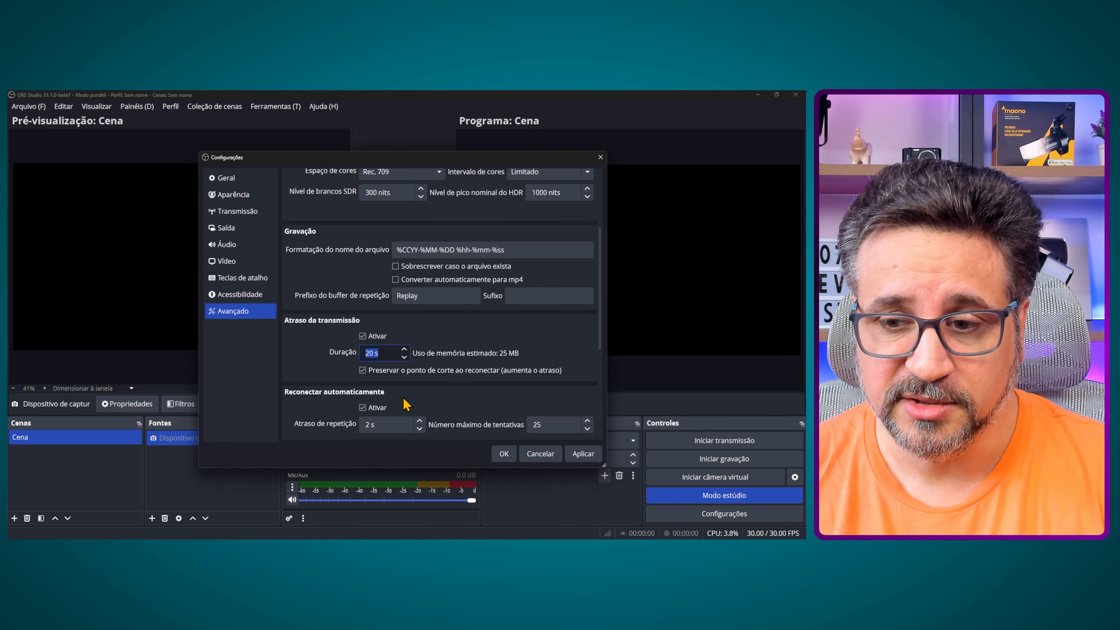
click(504, 453)
click(704, 500)
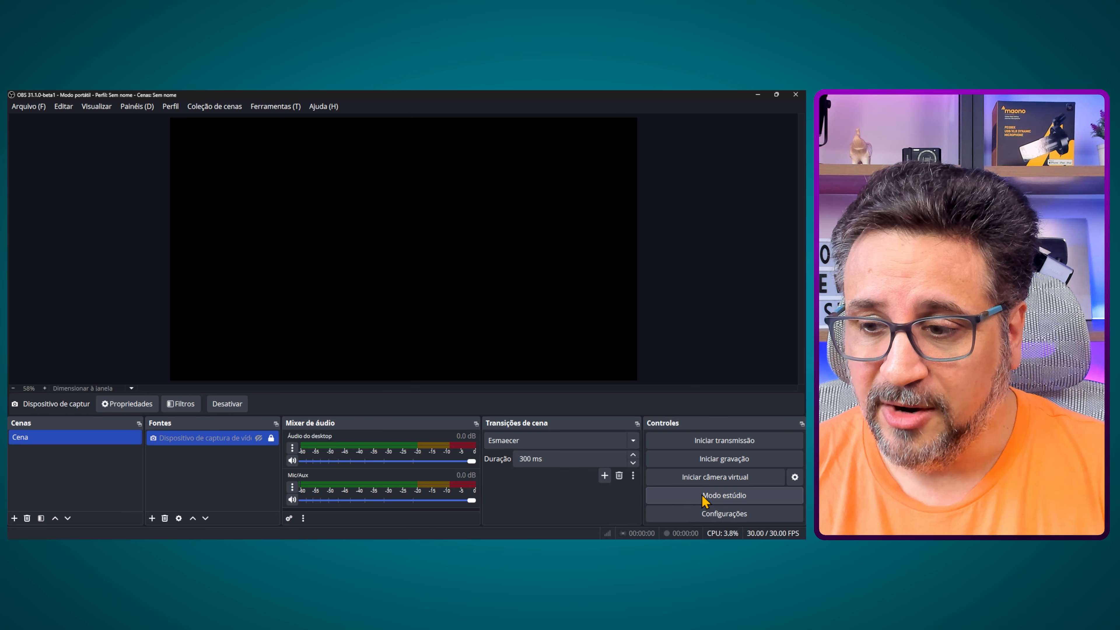
Step: Choose the stream key option for Twitch in the stream settings and copy the primary stream key from the Twitch dashboard
click(727, 514)
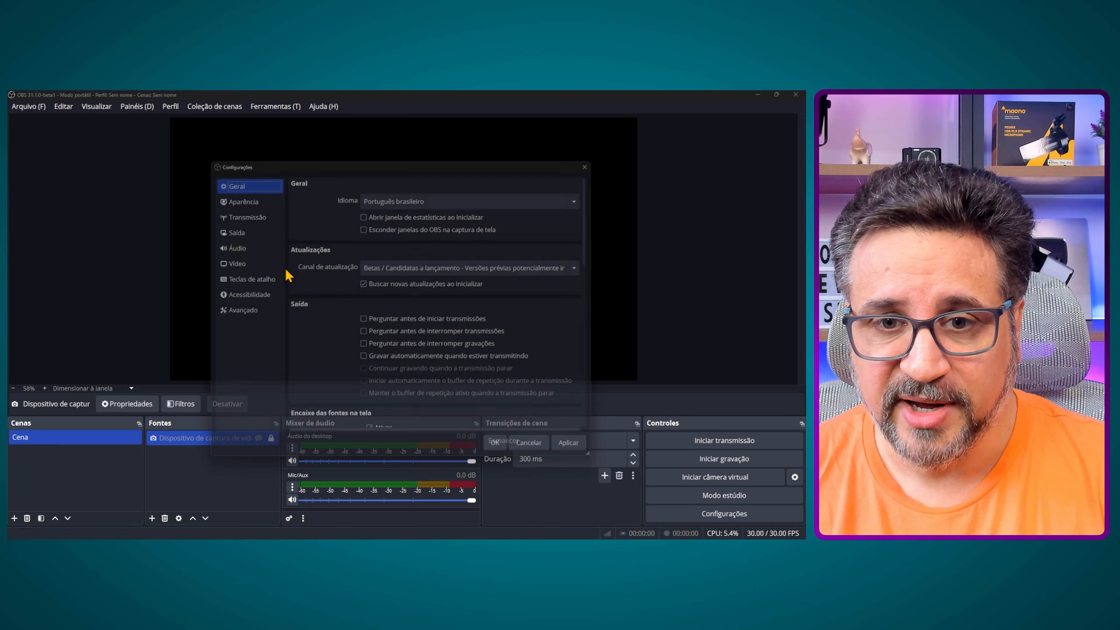
click(248, 211)
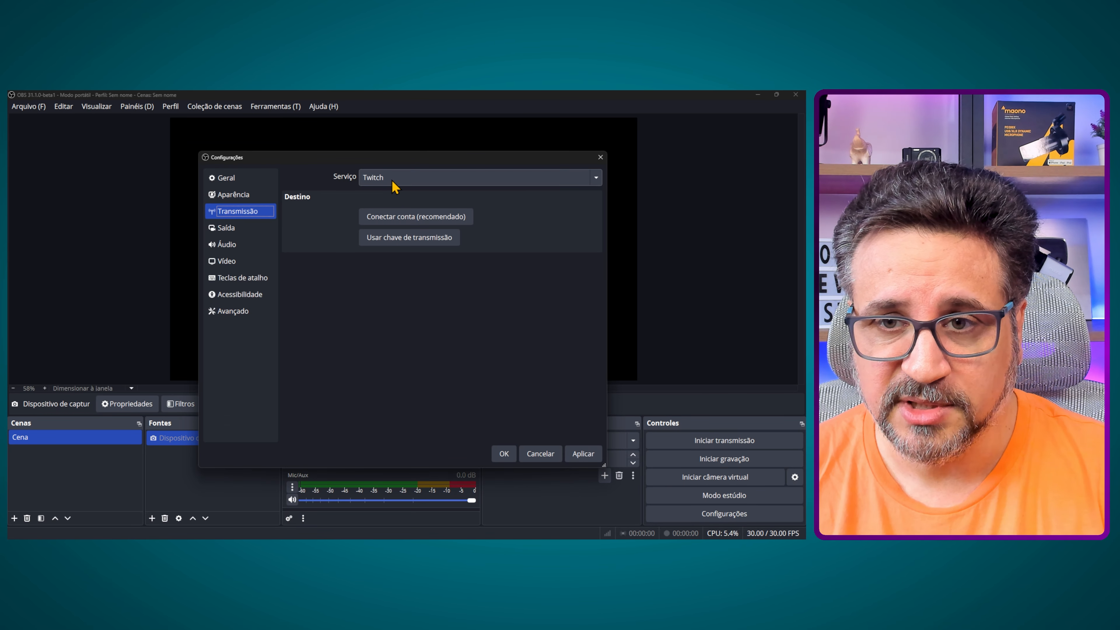
click(390, 237)
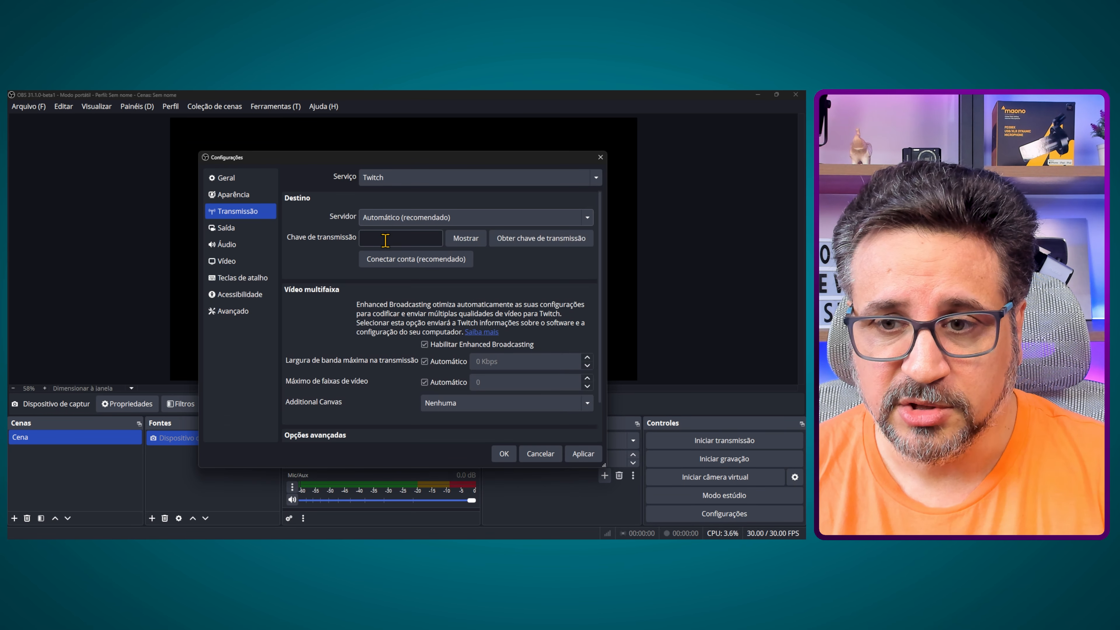
click(545, 240)
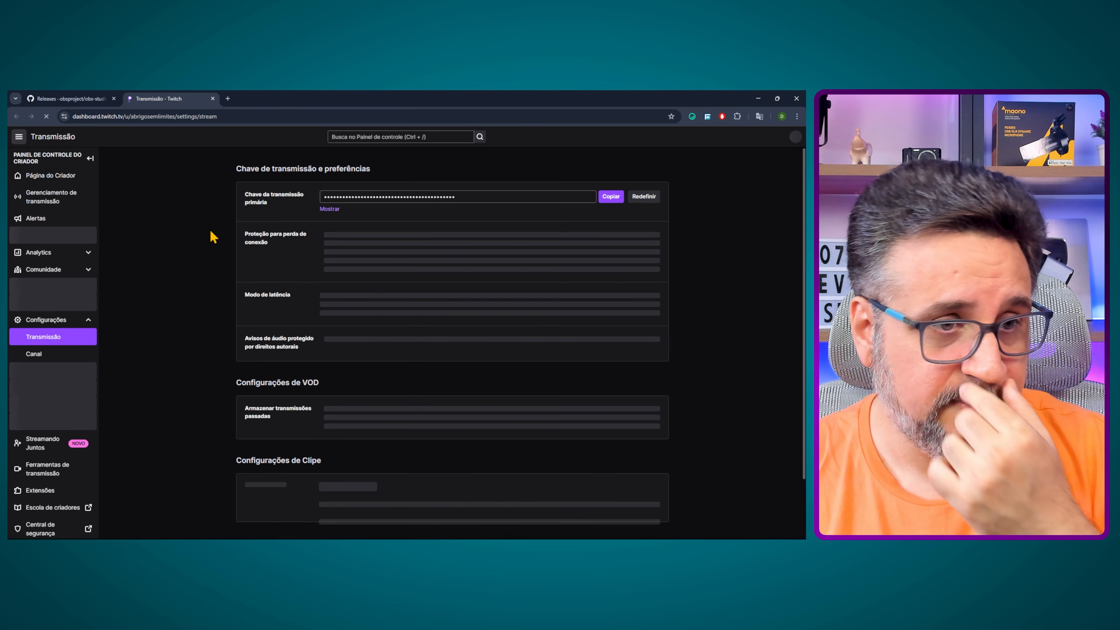
click(613, 197)
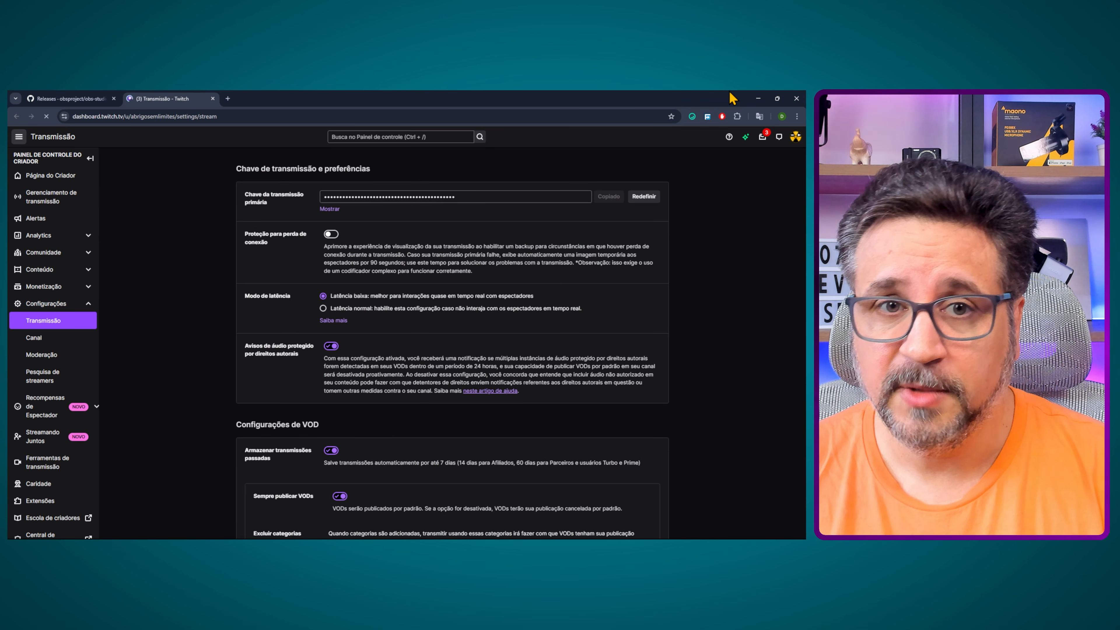
Step: Return to the OBS stream settings and paste the Twitch stream key into its field
click(759, 98)
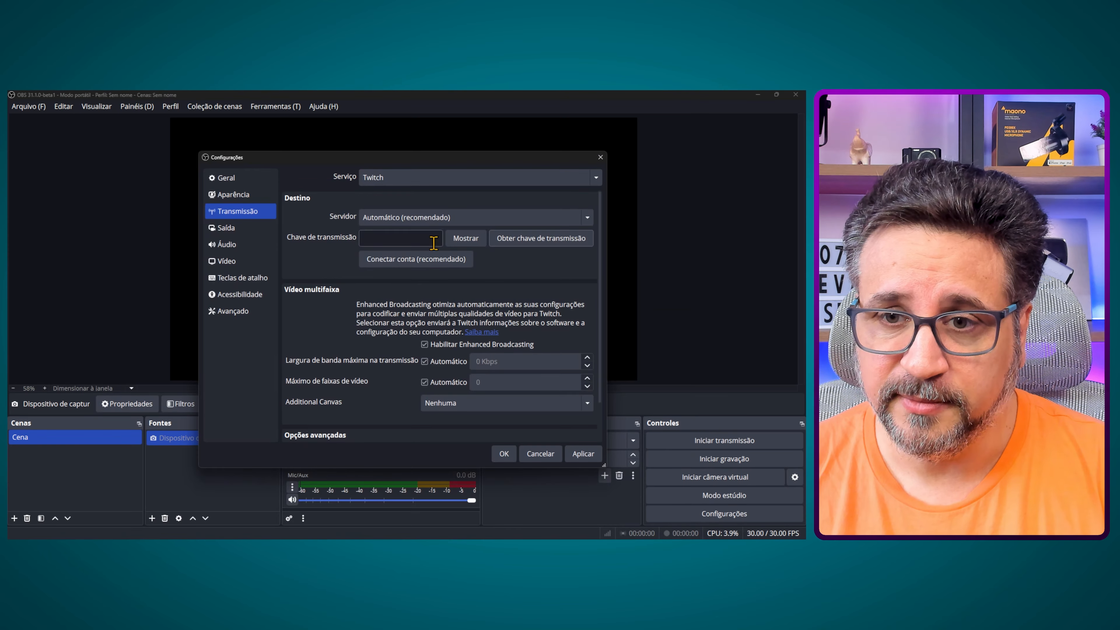
right_click(375, 240)
click(411, 305)
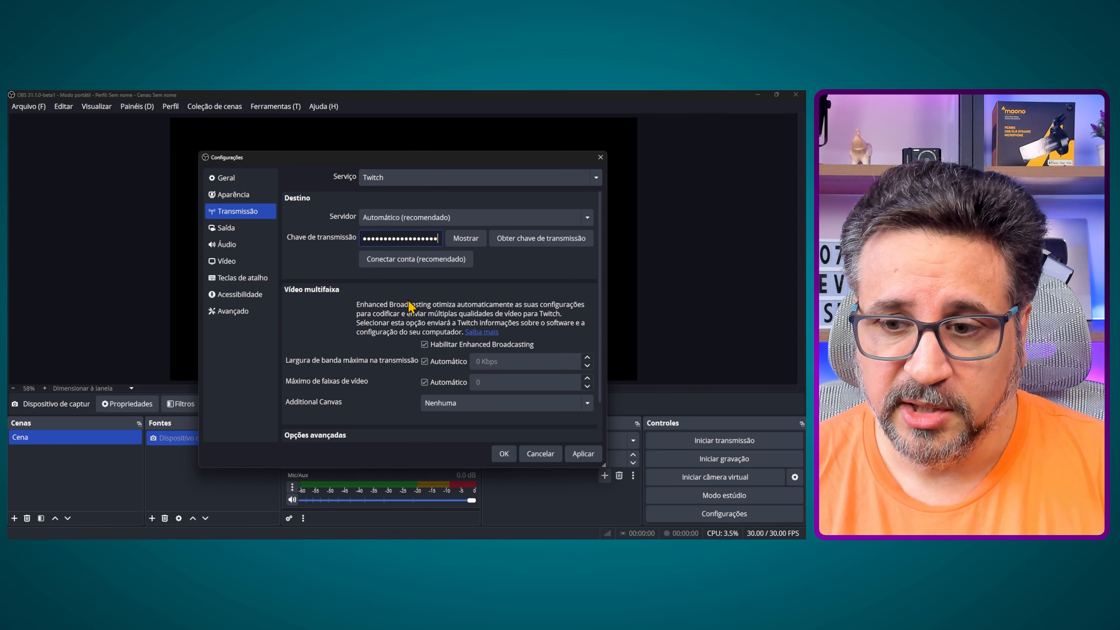
Step: Apply the stream settings, close the settings dialog, and make the video capture device source visible in the scene
click(582, 453)
click(504, 454)
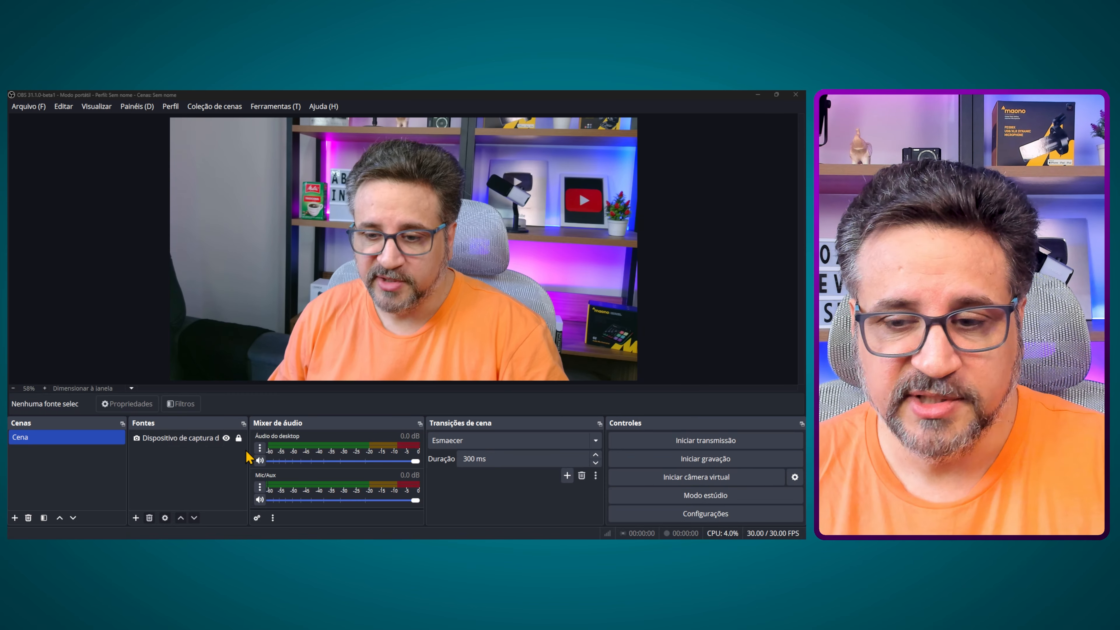
click(228, 442)
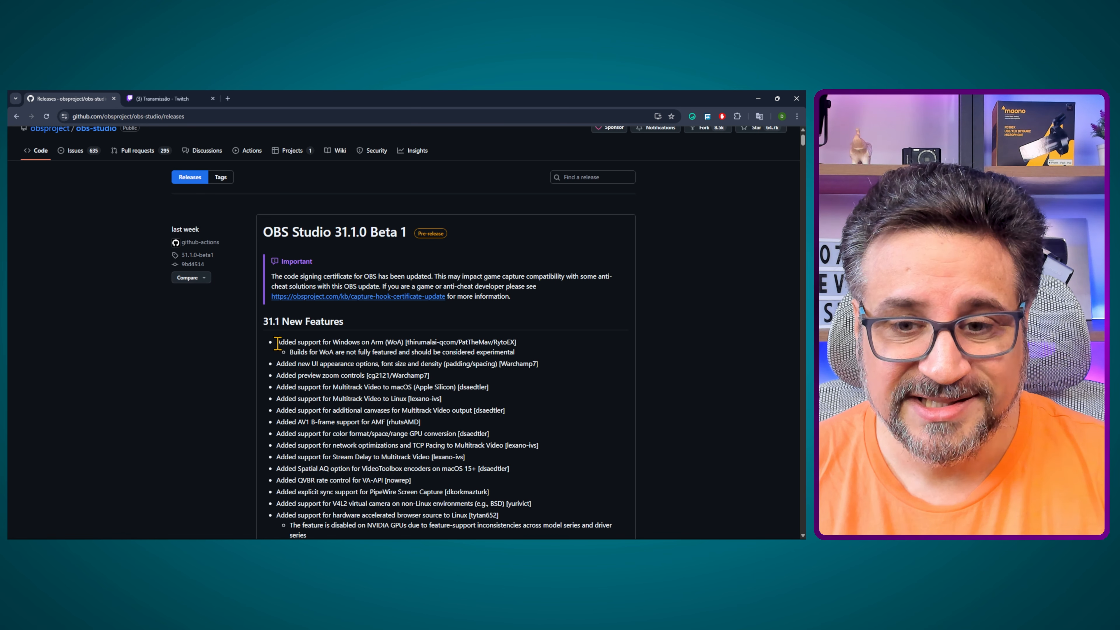
Step: In the browser's OBS Studio 31.1.0 Beta 1 release notes, copy the phrase "Windows on Arm" from the first new feature
drag(297, 343, 362, 346)
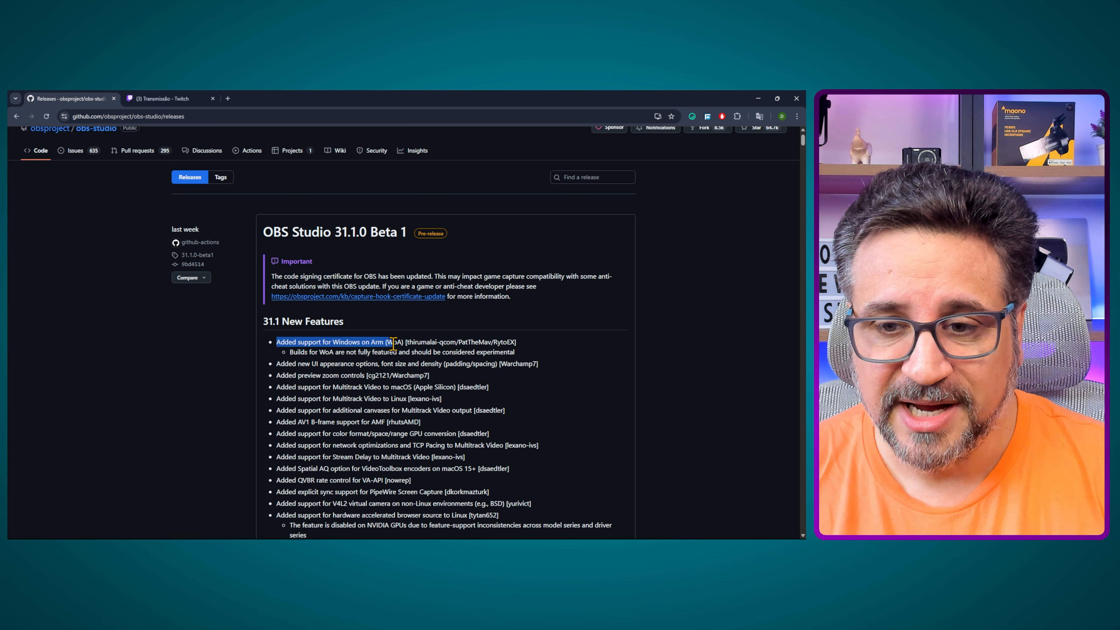
click(415, 343)
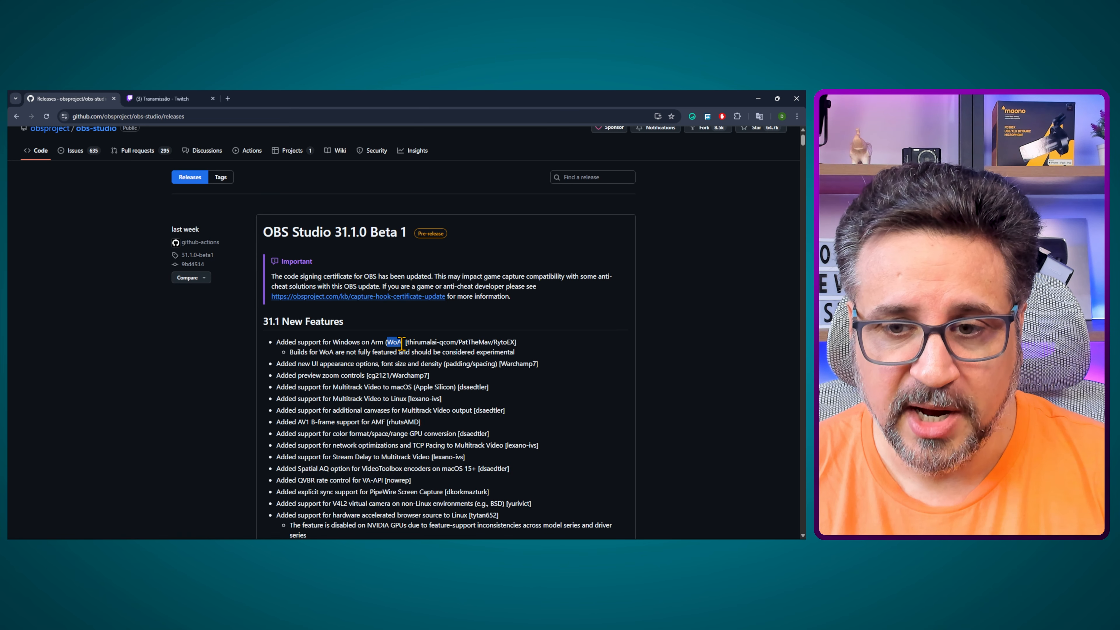
click(384, 343)
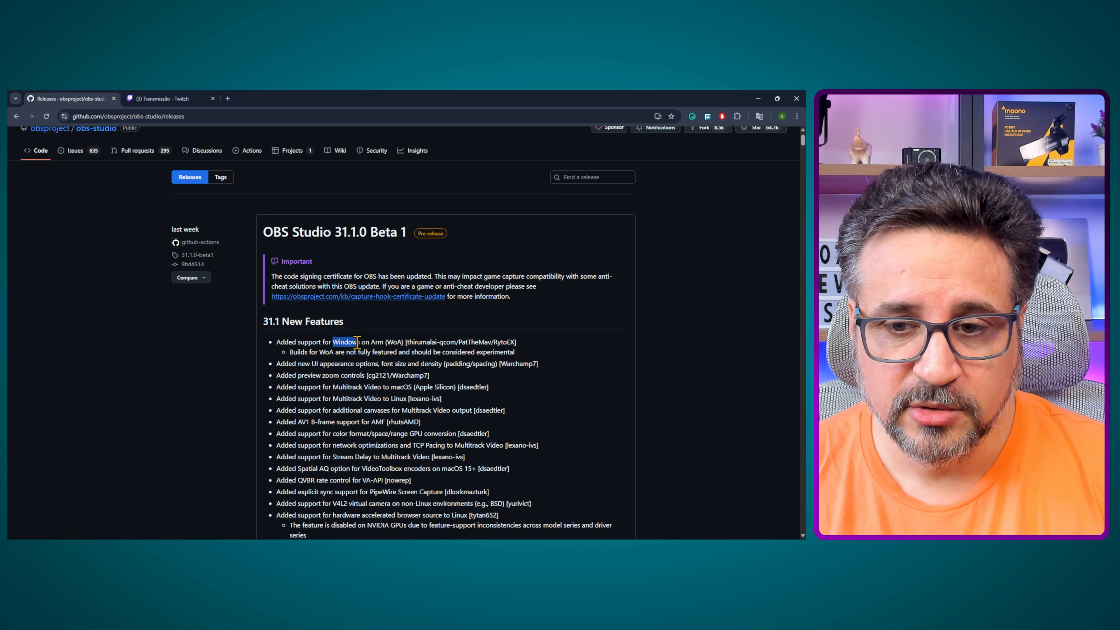
right_click(377, 343)
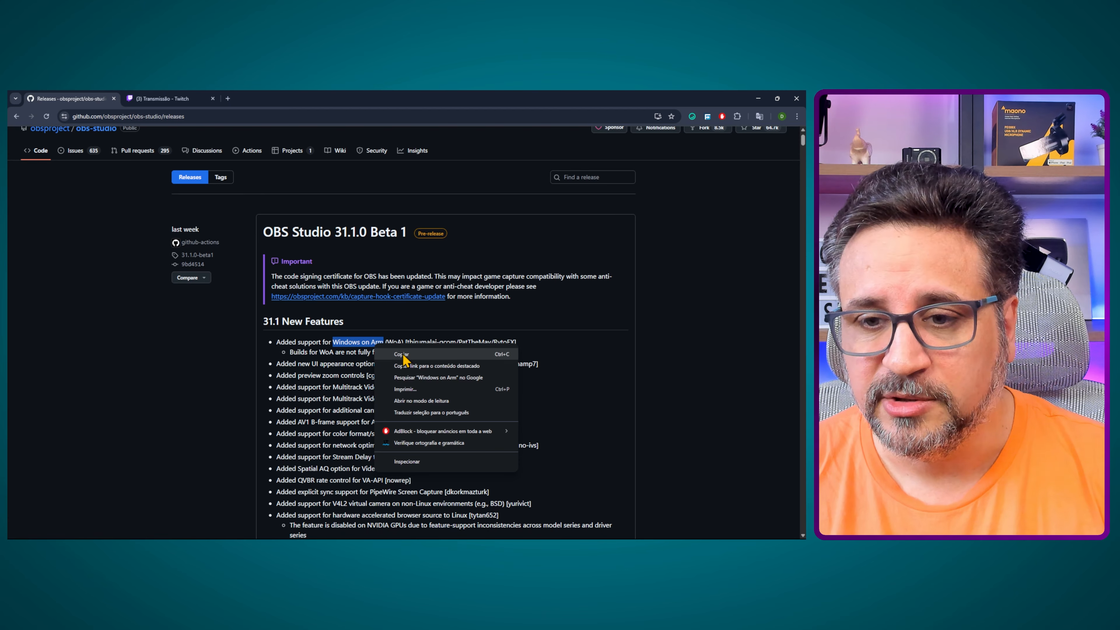
click(406, 359)
Step: Search Google for "Windows on Arm" in the browser tab holding the Twitch dashboard
click(177, 99)
click(177, 116)
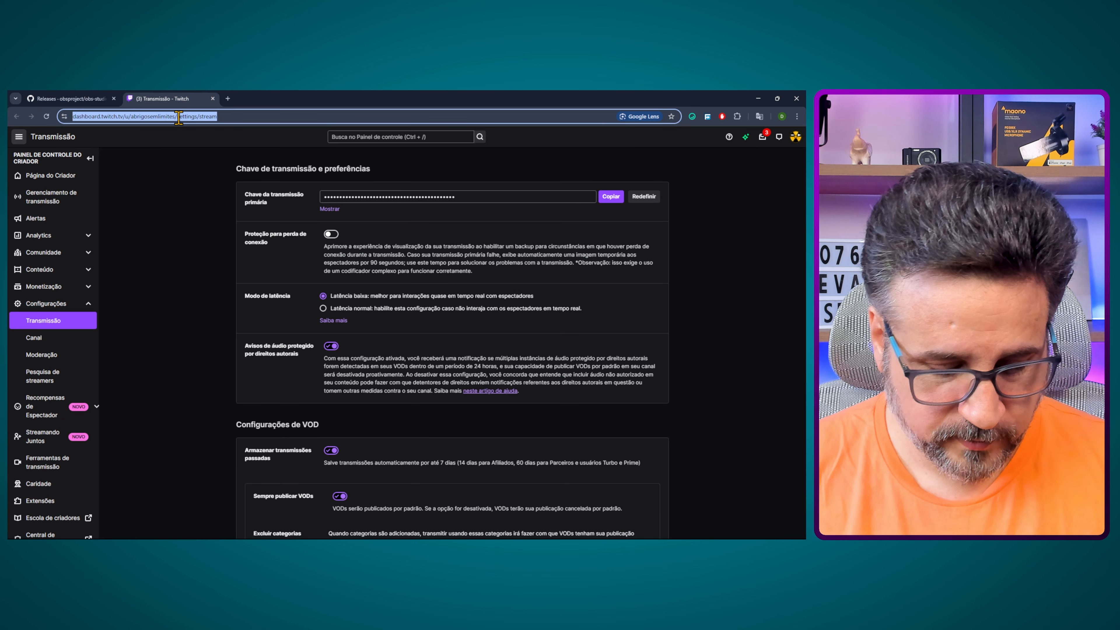
text(Windows on Arm)
key(Return)
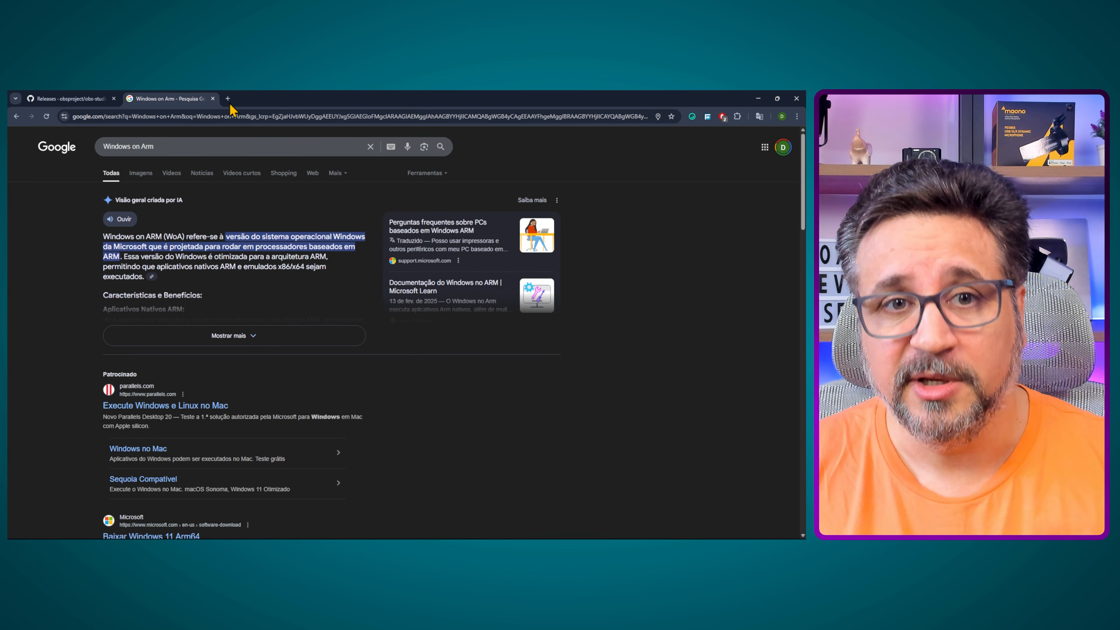
Step: Return to the OBS release notes on GitHub and highlight the sub-item about WoA builds under Windows on Arm support
click(82, 100)
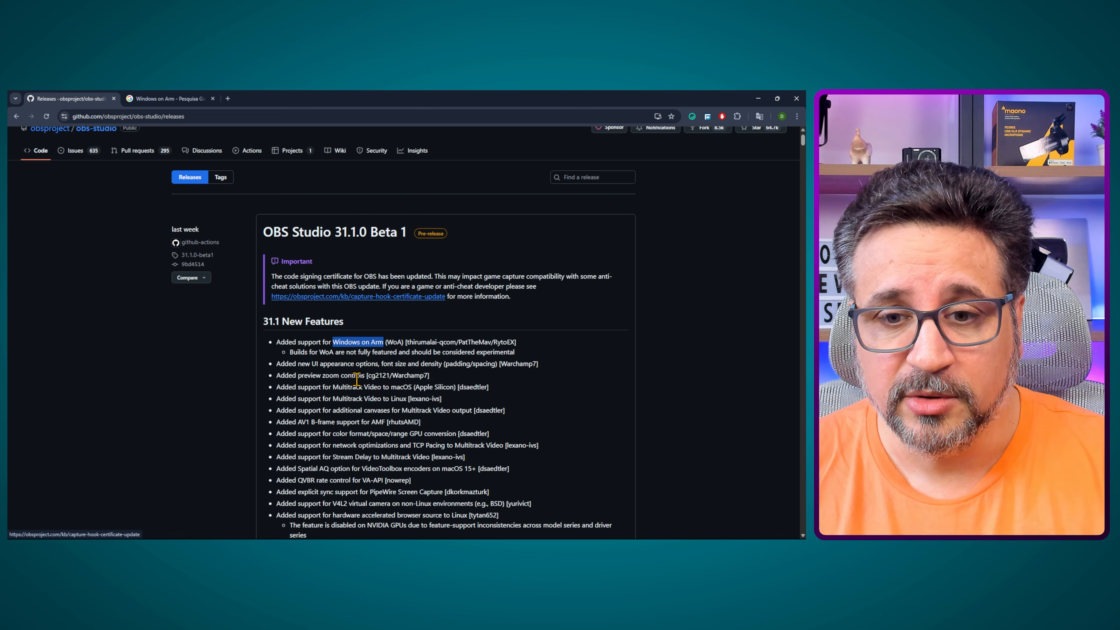
drag(293, 353, 520, 361)
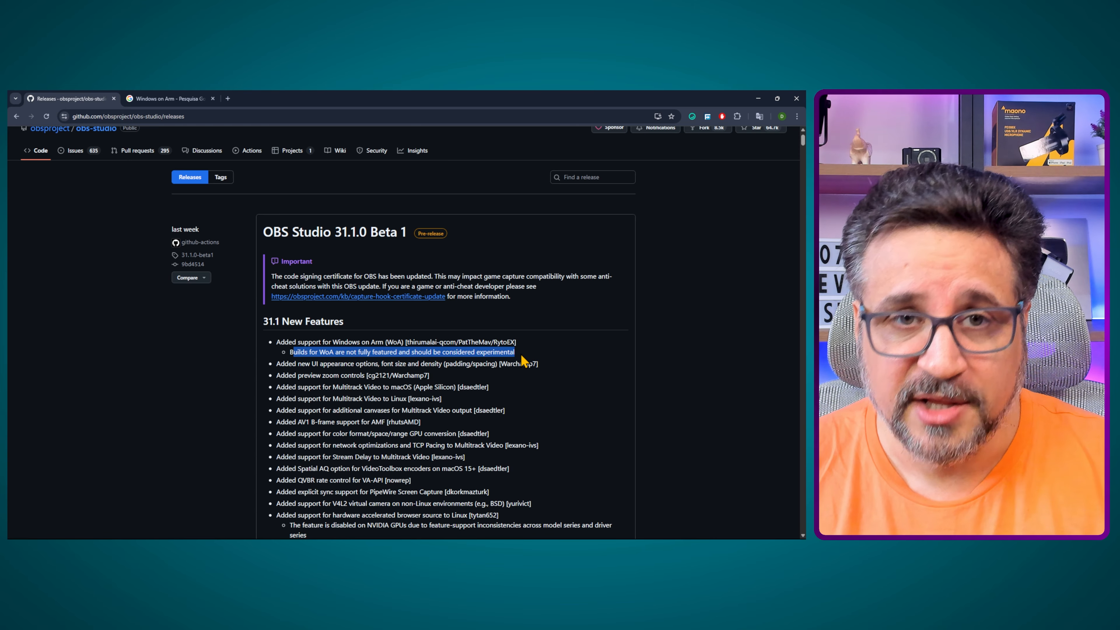